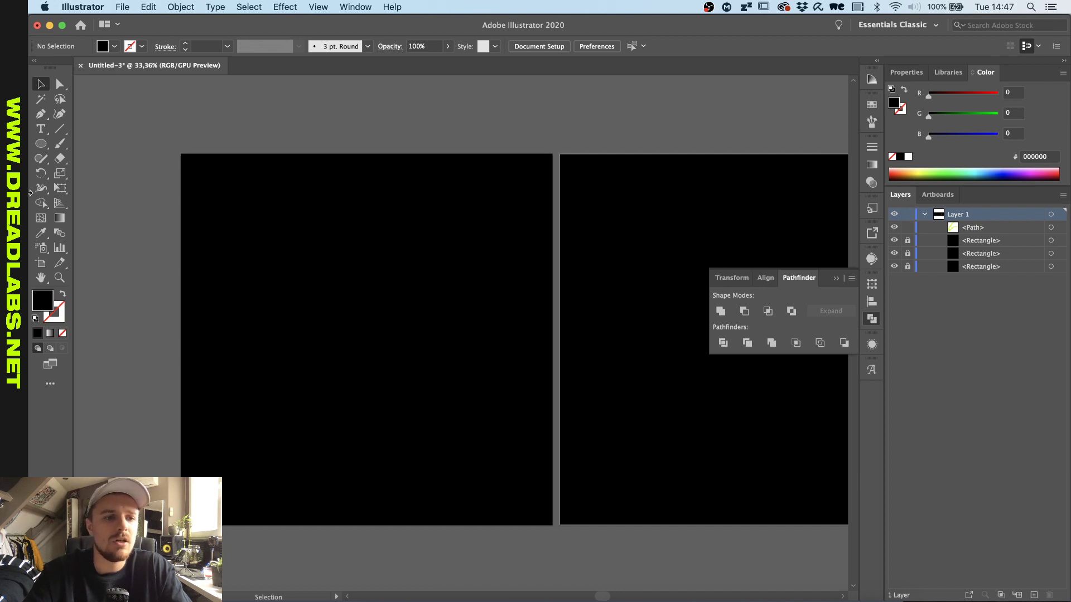
Choose the Star tool and sample the lime green fill from the existing shape.
drag(41, 150, 83, 173)
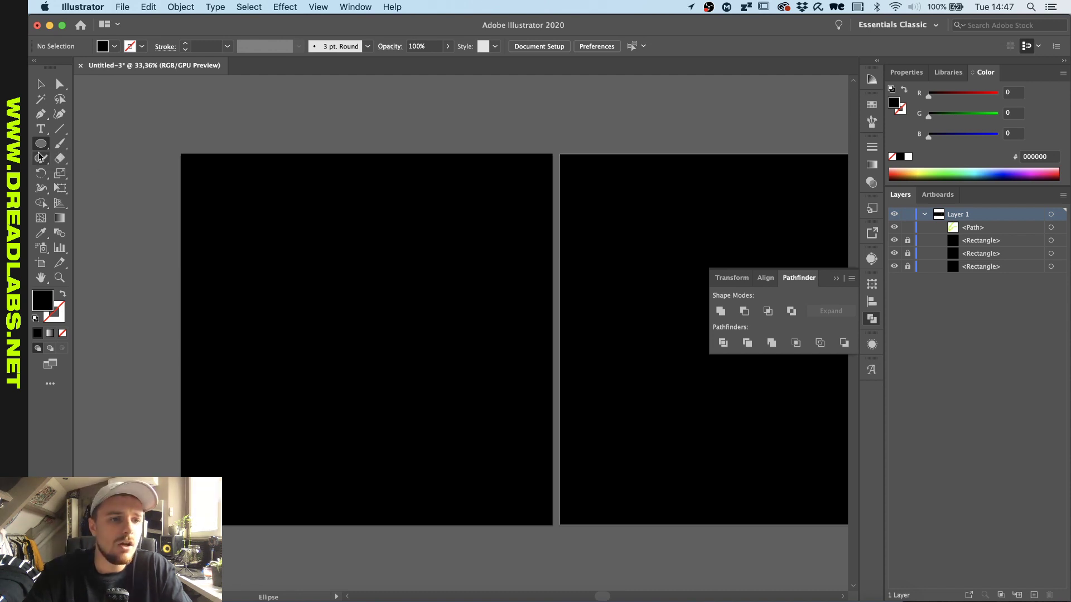
drag(44, 148, 89, 203)
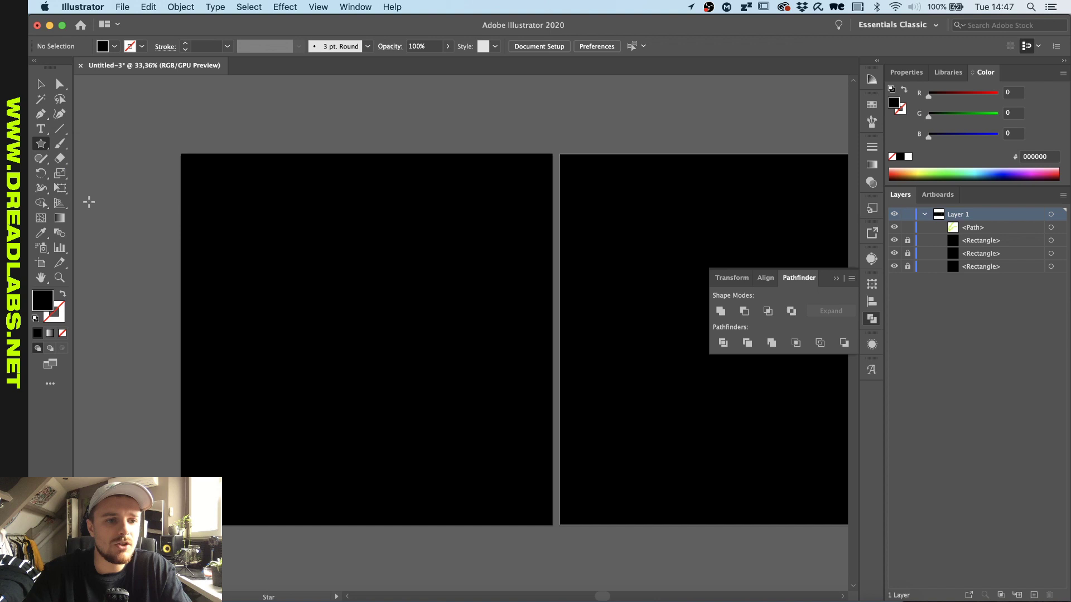
scroll(609, 294, right, 15)
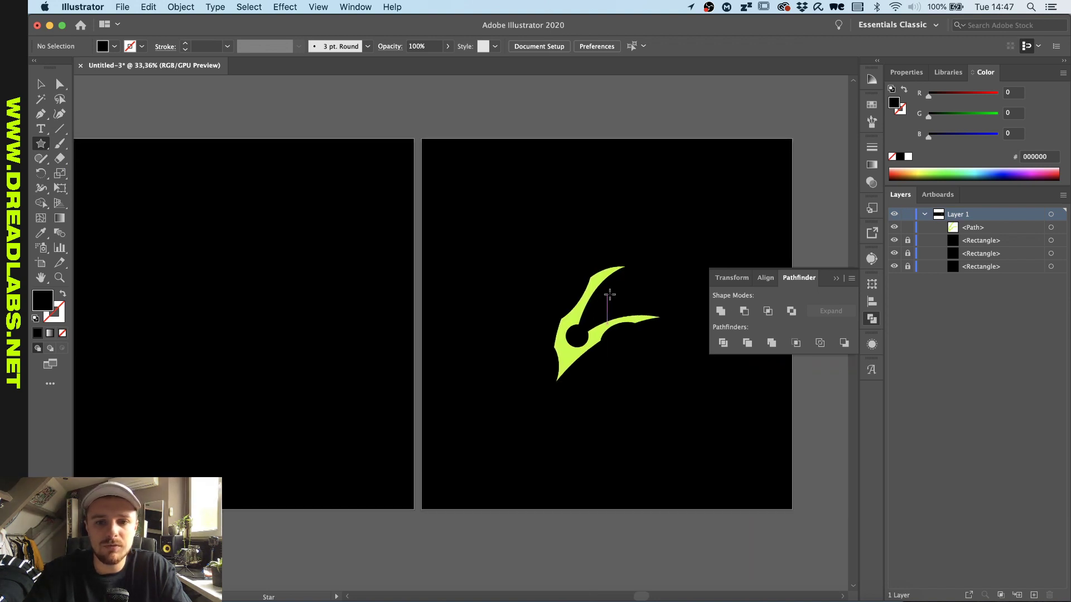
key(i)
click(506, 348)
scroll(507, 349, left, 10)
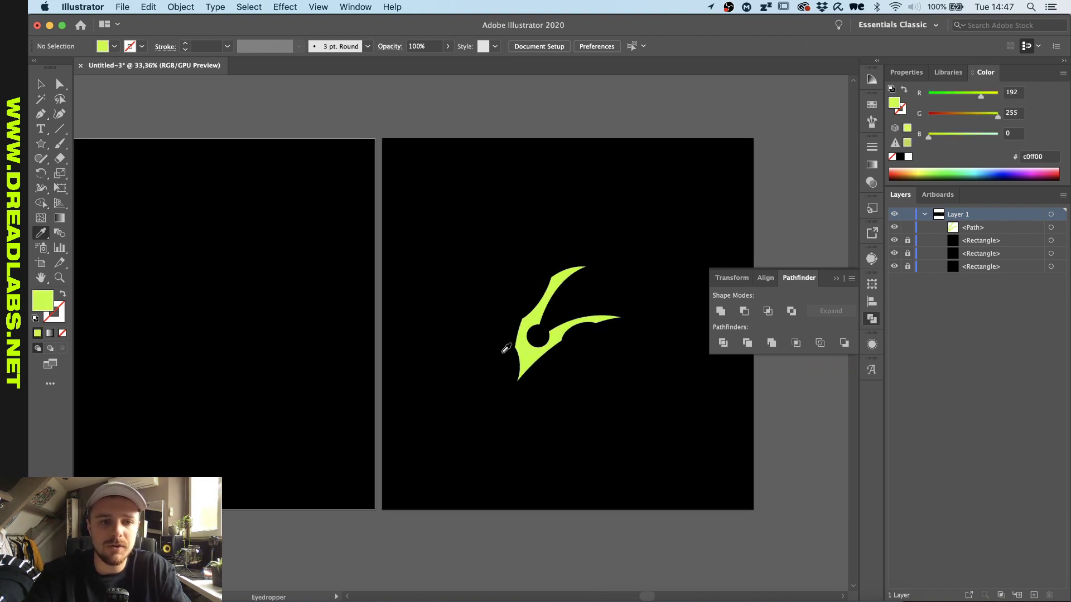
key(v)
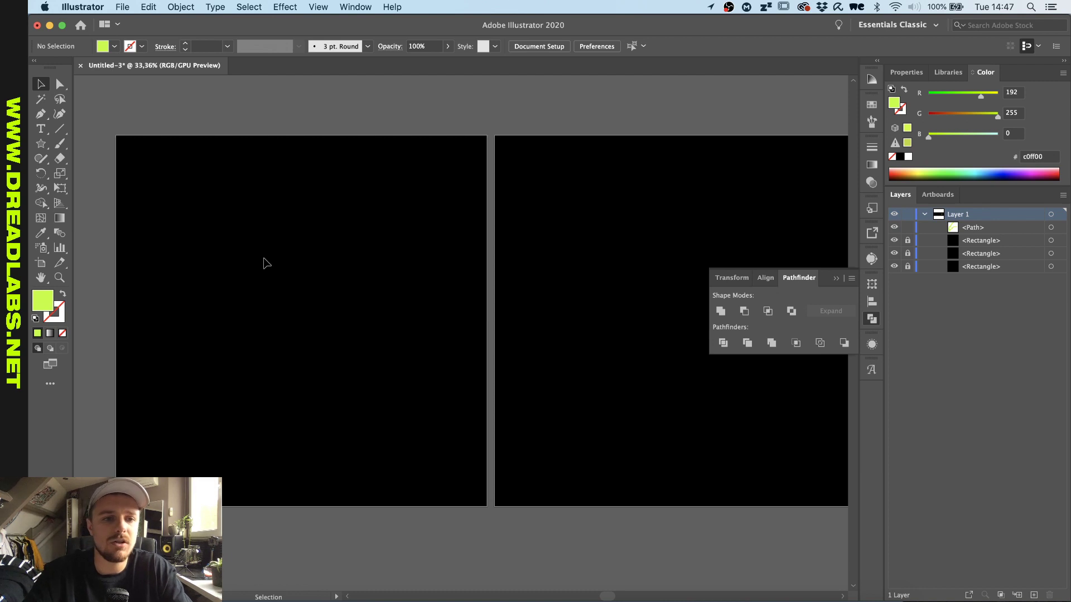
scroll(265, 263, left, 3)
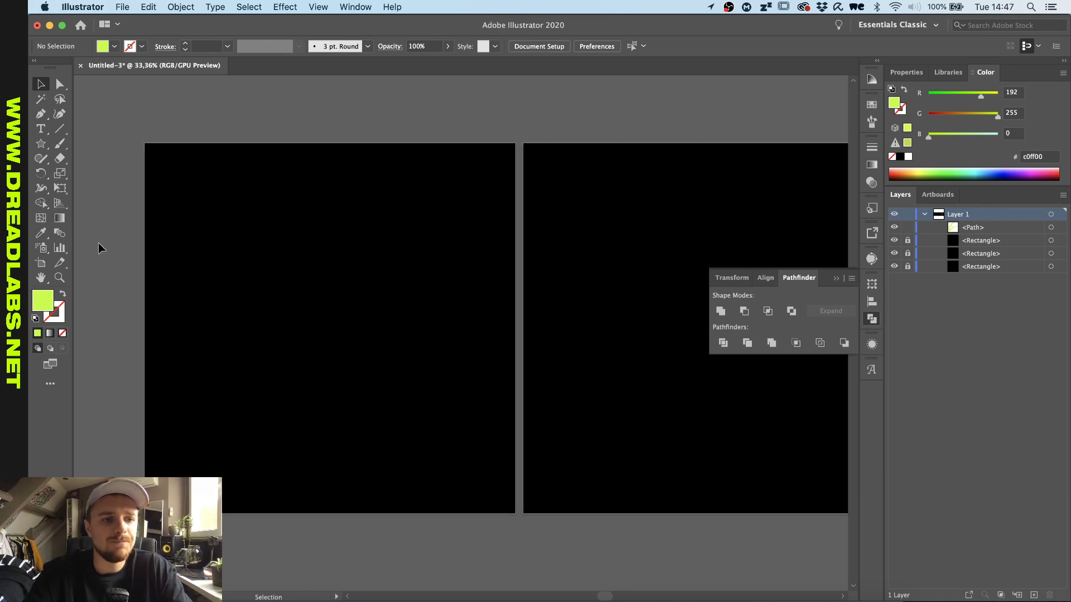
Drag out an eight-pointed star filling the left artboard, then deselect it.
click(43, 145)
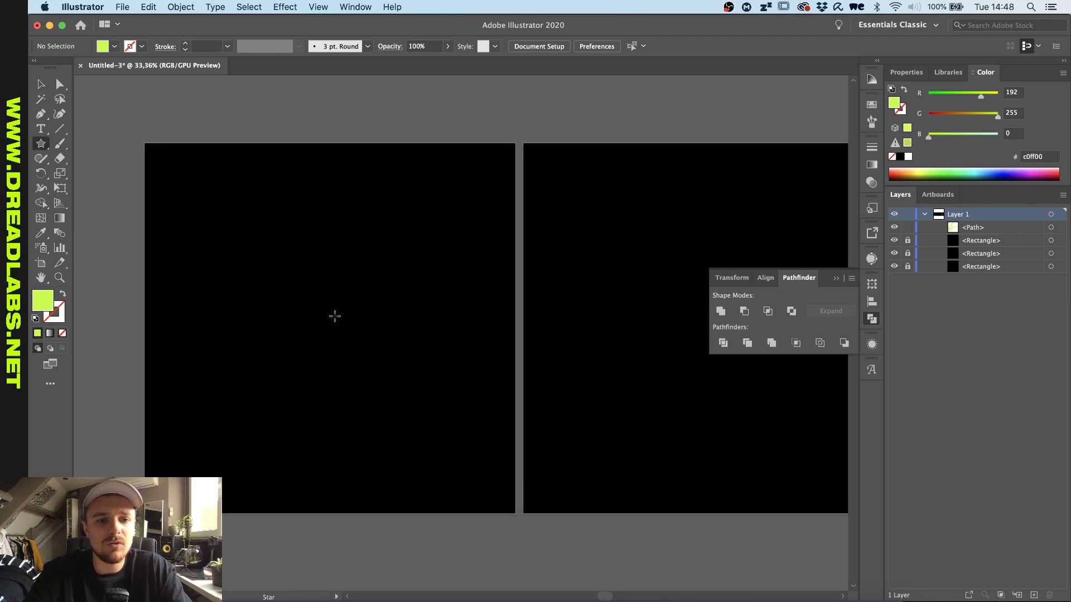
drag(329, 329, 331, 217)
key(Up)
key(Up)
key(Up)
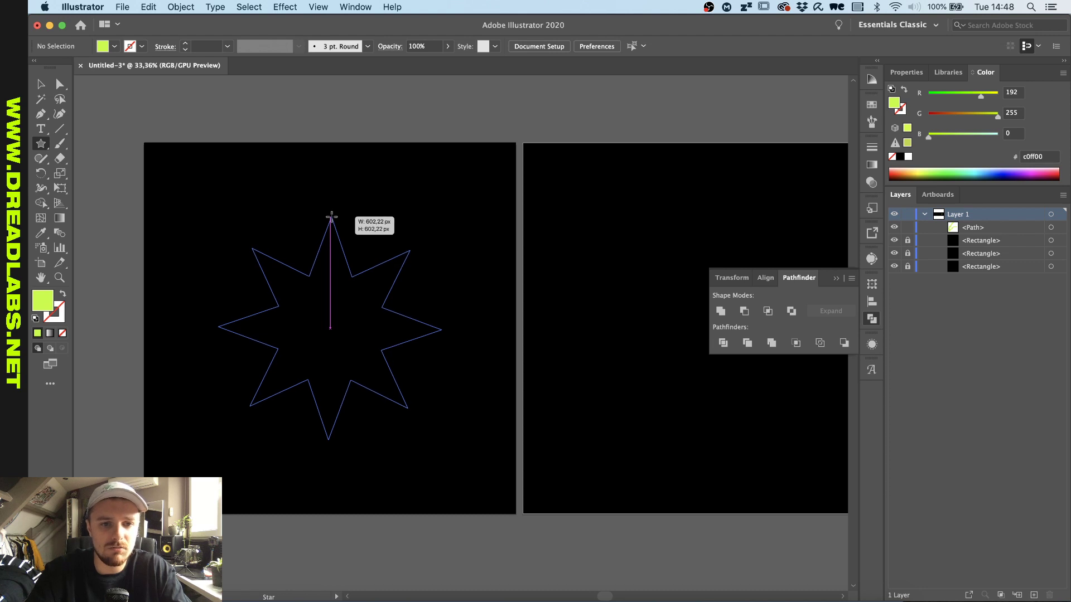
drag(331, 217, 331, 215)
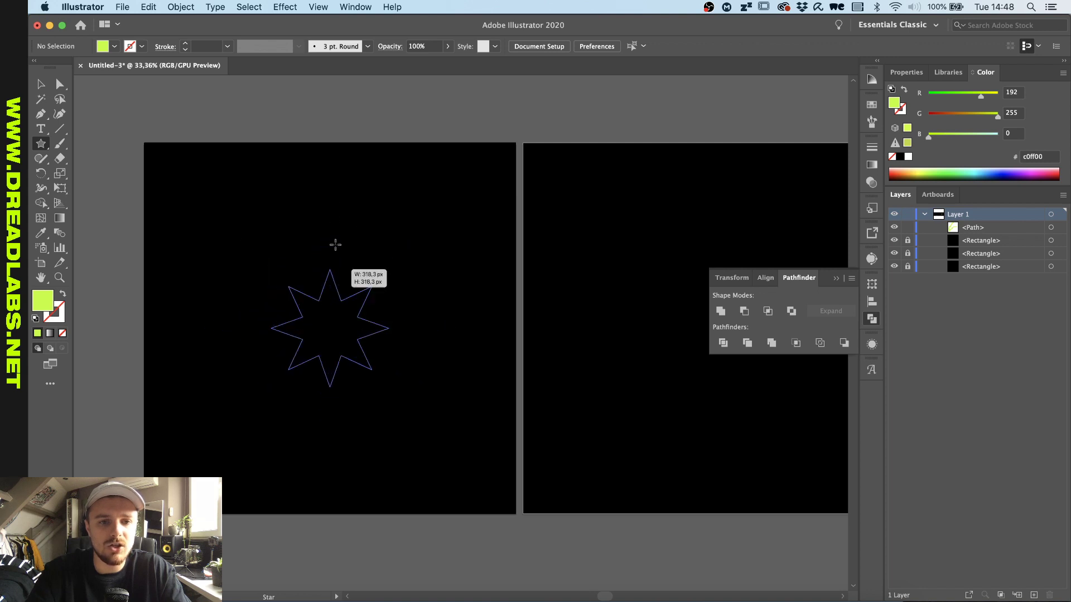
drag(330, 284, 335, 198)
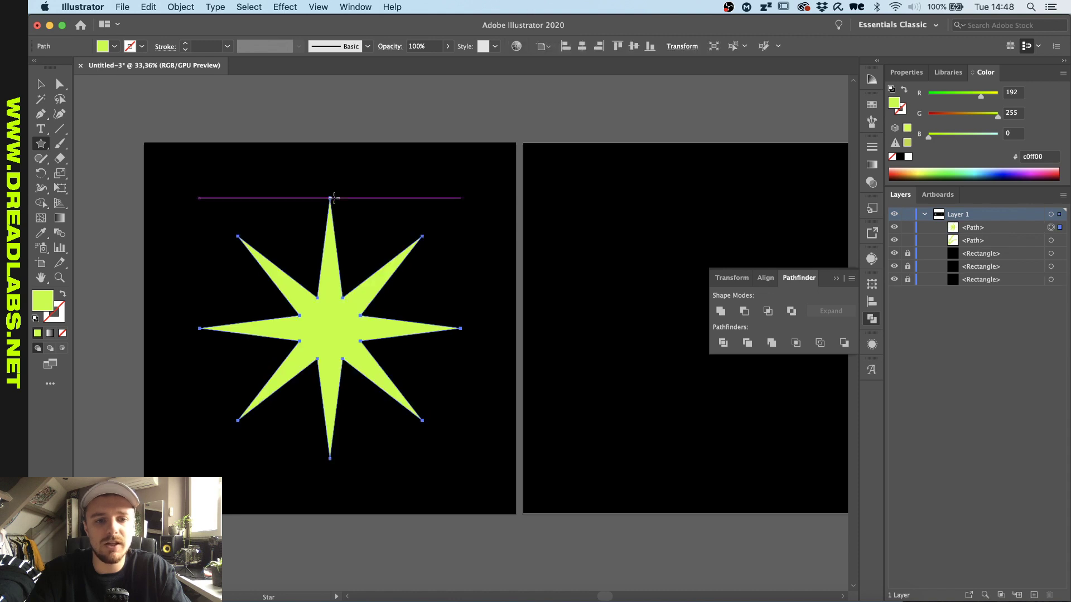
key(v)
click(368, 207)
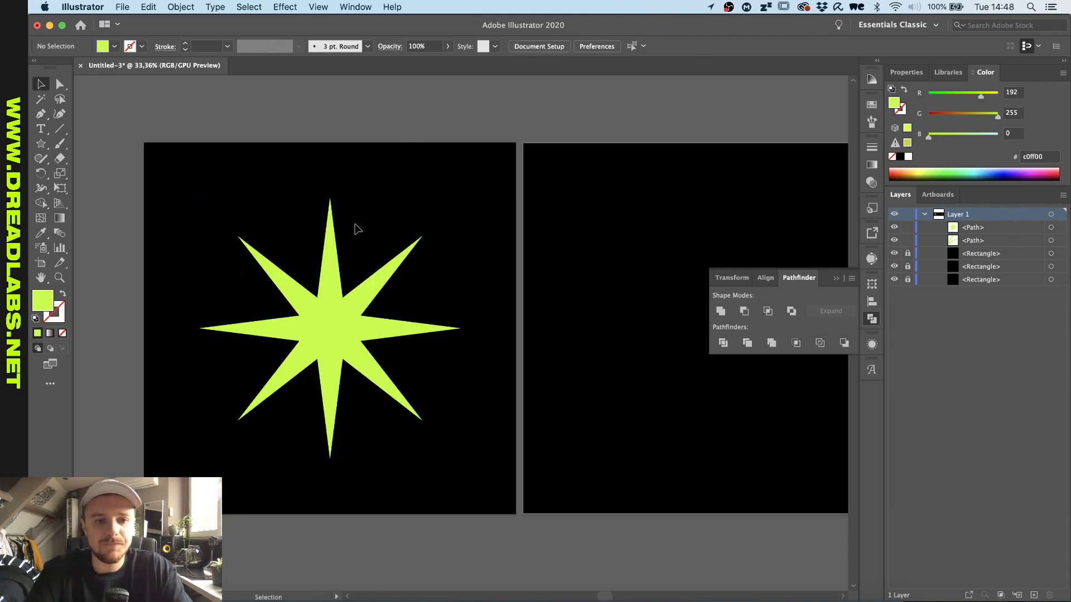
key(a)
drag(383, 232, 284, 386)
scroll(285, 386, up, 2)
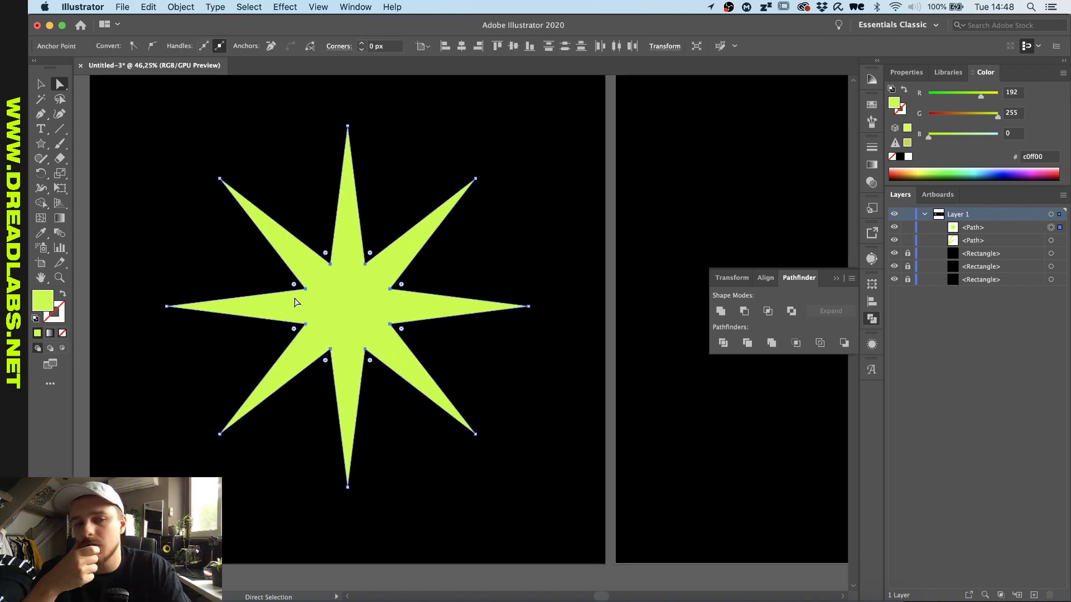
click(290, 199)
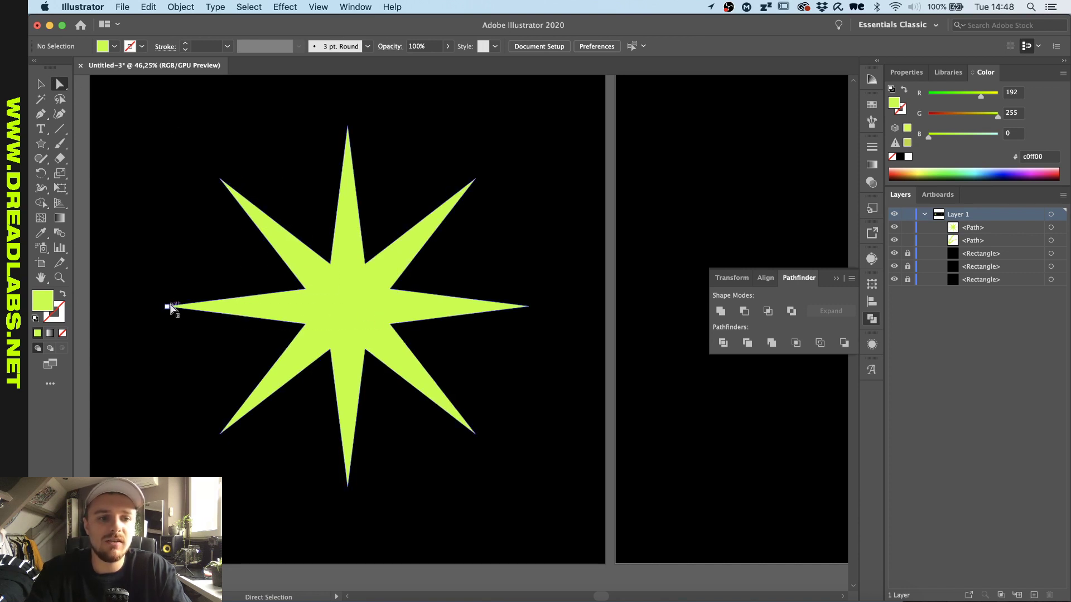
drag(276, 255, 438, 370)
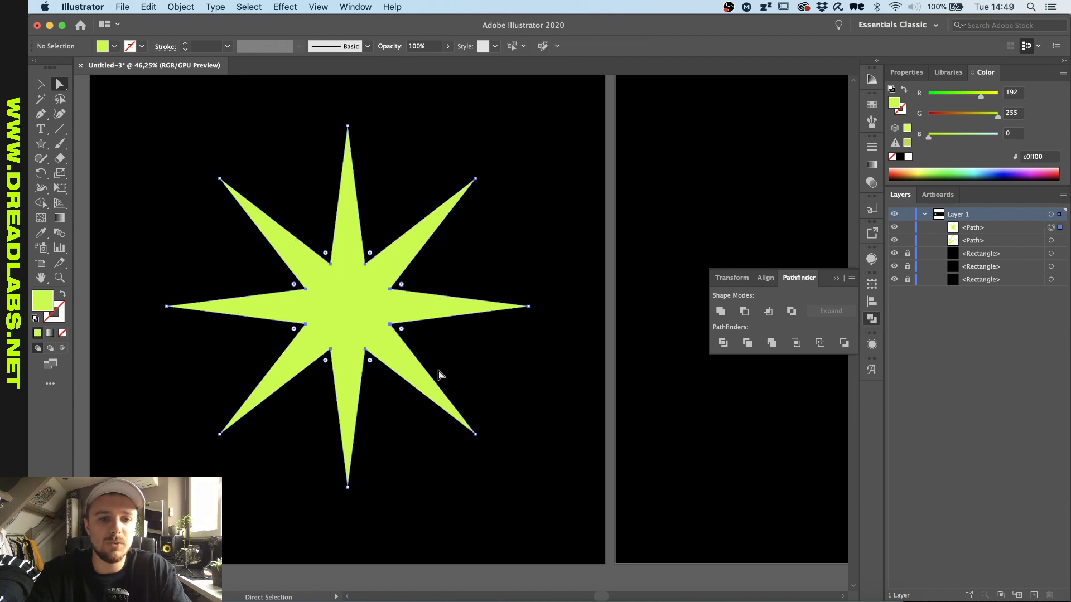
drag(328, 246, 326, 174)
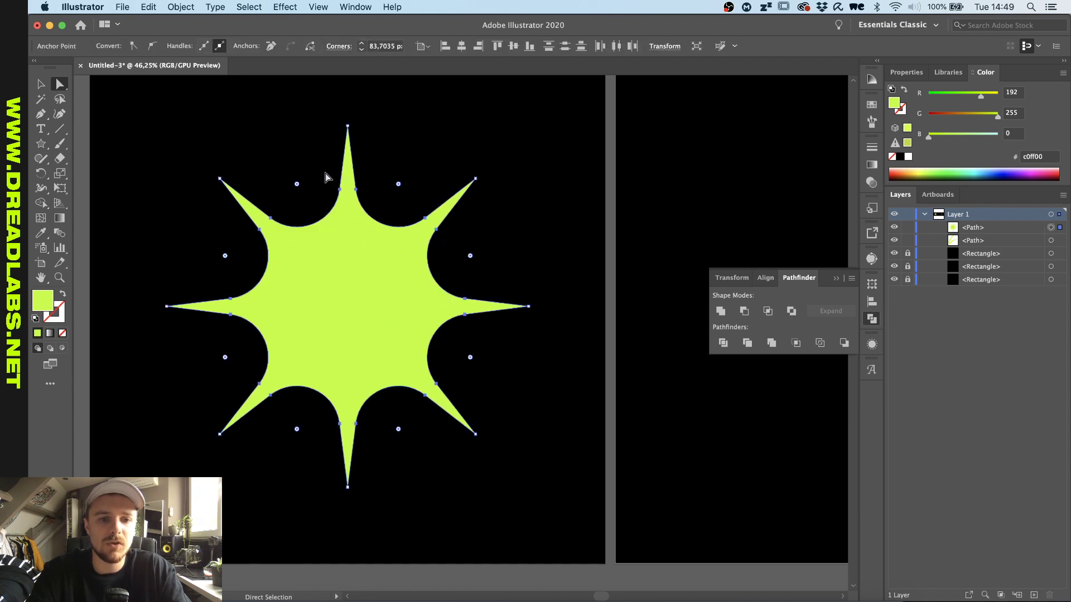
scroll(326, 193, down, 5)
scroll(322, 245, up, 6)
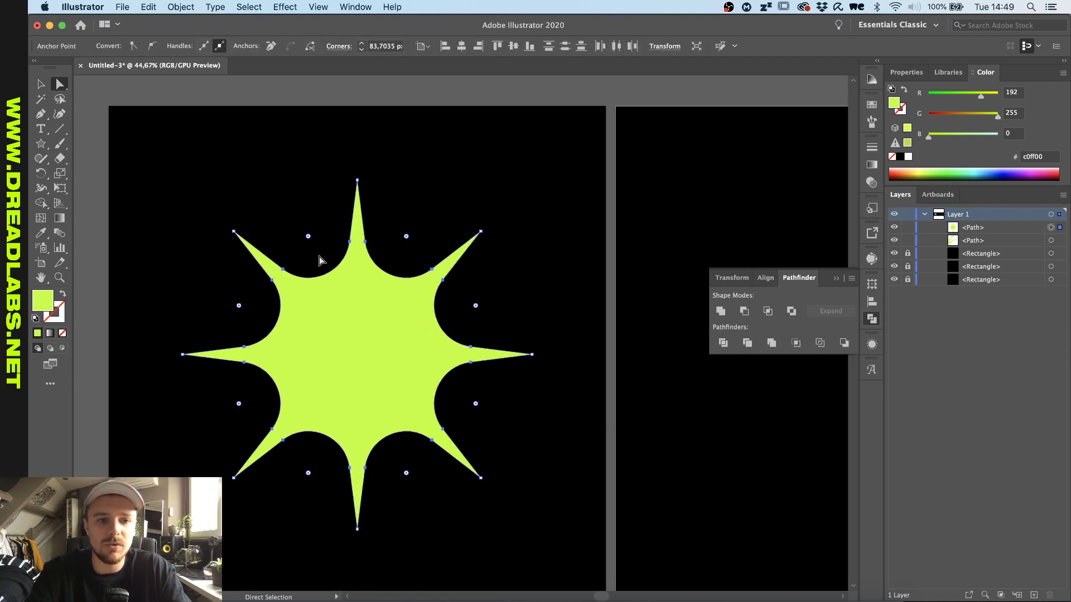
drag(310, 237, 306, 131)
click(299, 158)
scroll(299, 158, down, 3)
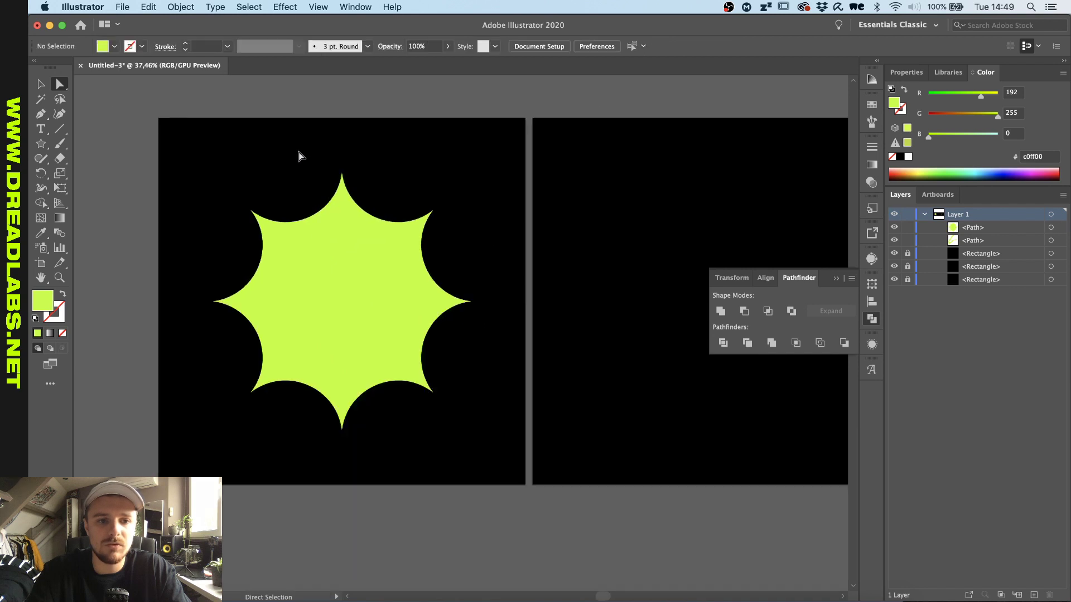
click(327, 241)
scroll(328, 239, up, 3)
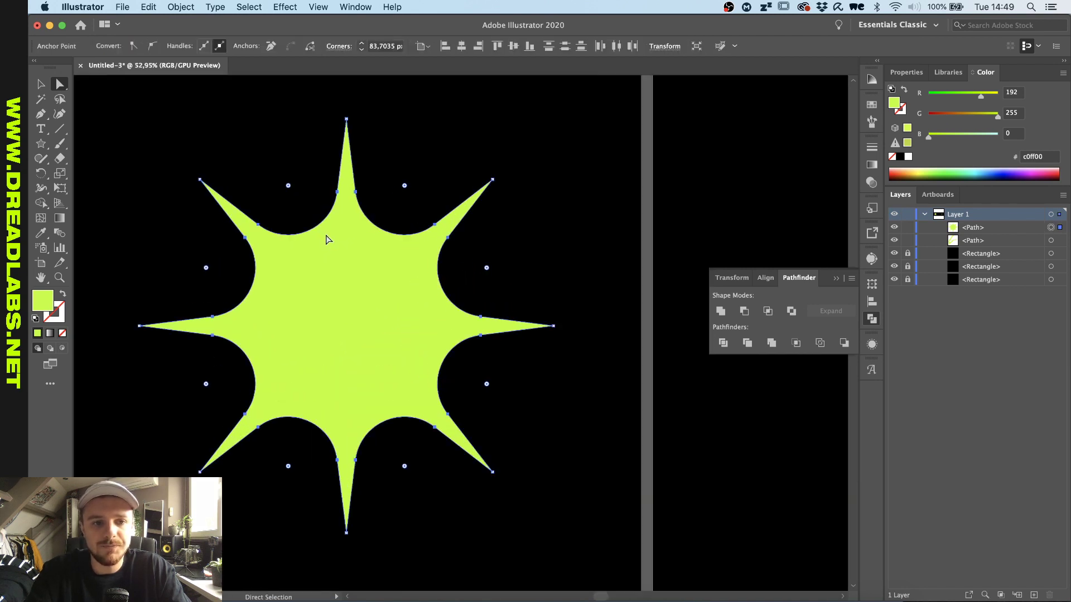
drag(288, 185, 324, 386)
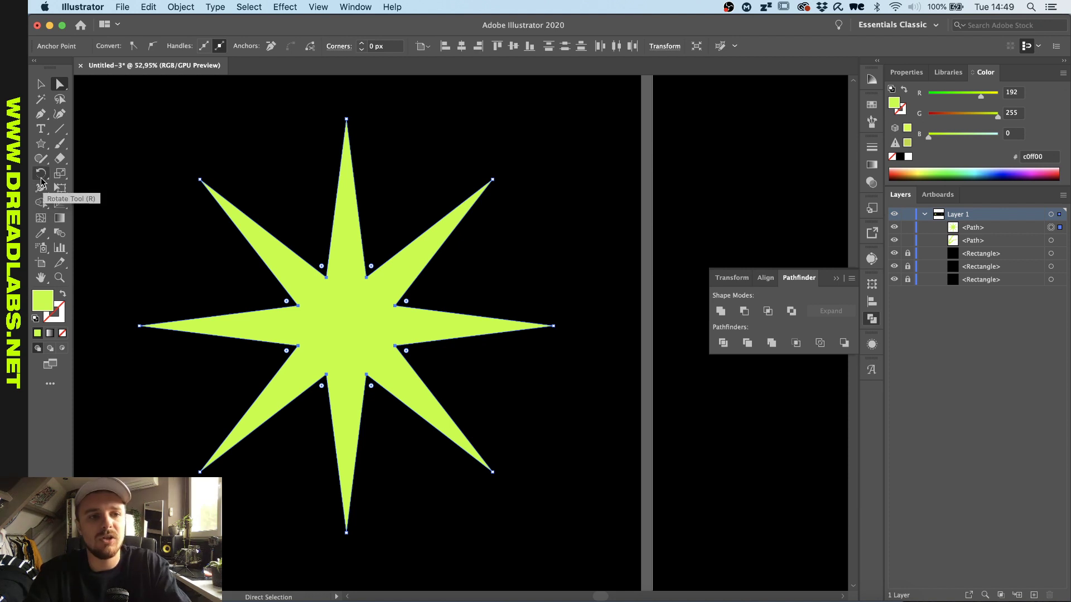
Rotate the selected inner anchor points to twist the star into a pinwheel.
click(40, 177)
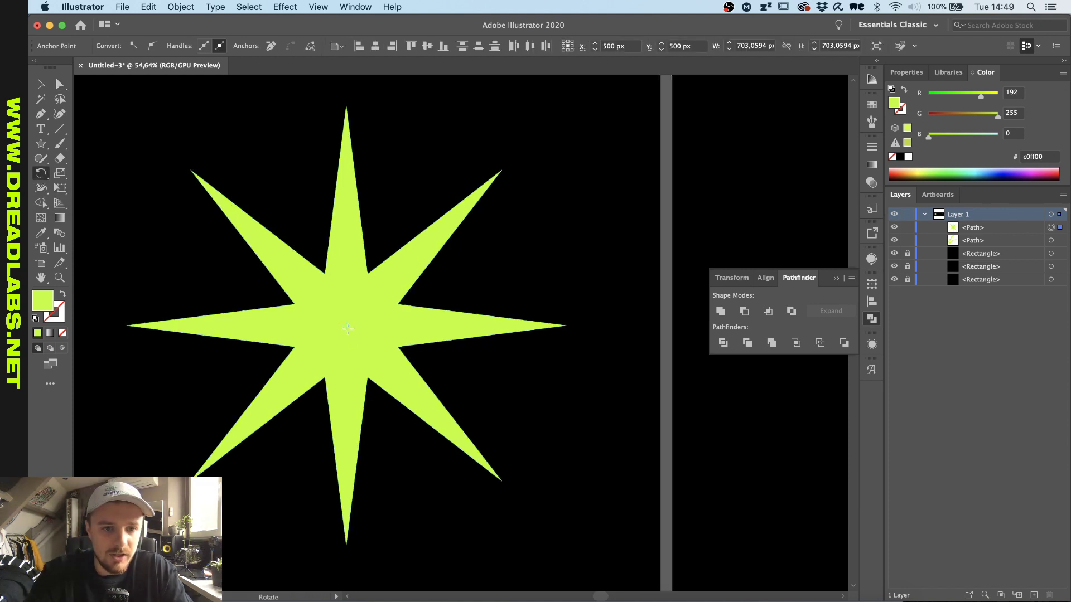
scroll(352, 335, up, 3)
scroll(347, 324, down, 3)
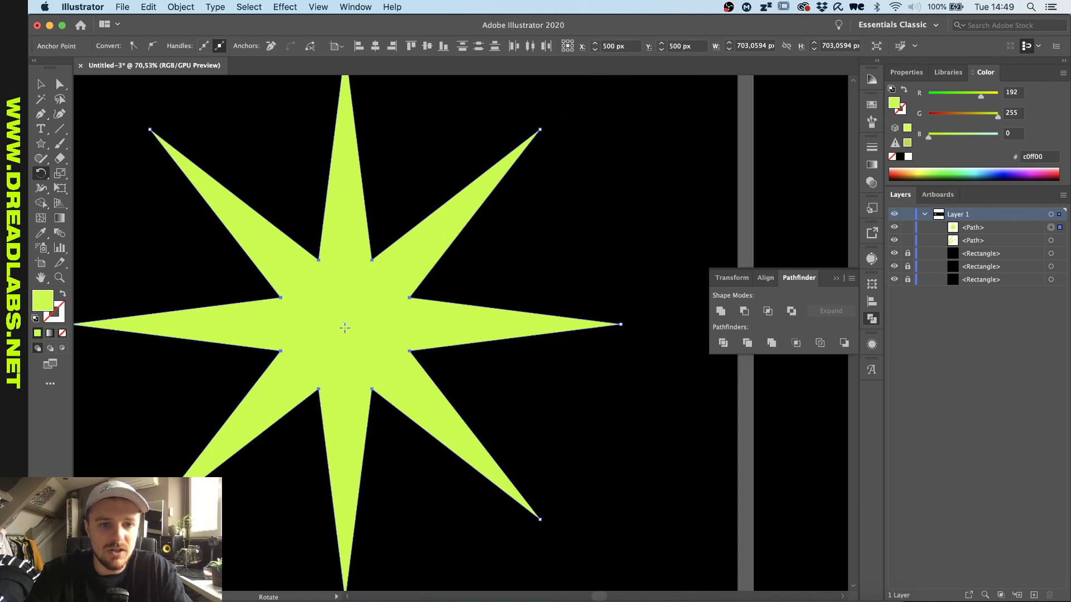
drag(385, 244, 408, 266)
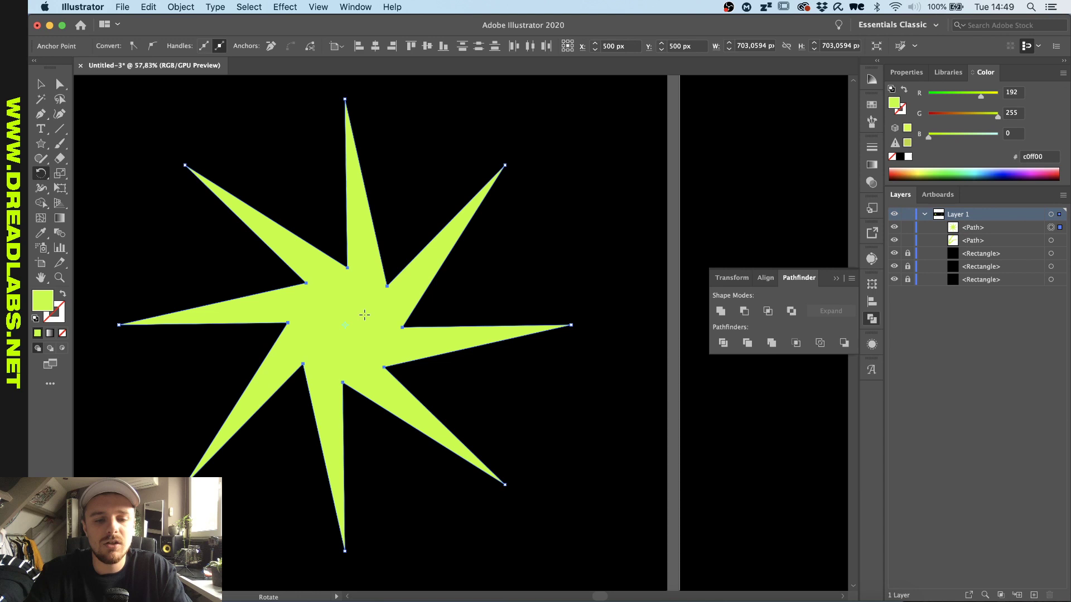
scroll(364, 316, down, 3)
scroll(357, 307, up, 3)
Round the twisted inner corners to about 41 px with the live corner widget.
key(a)
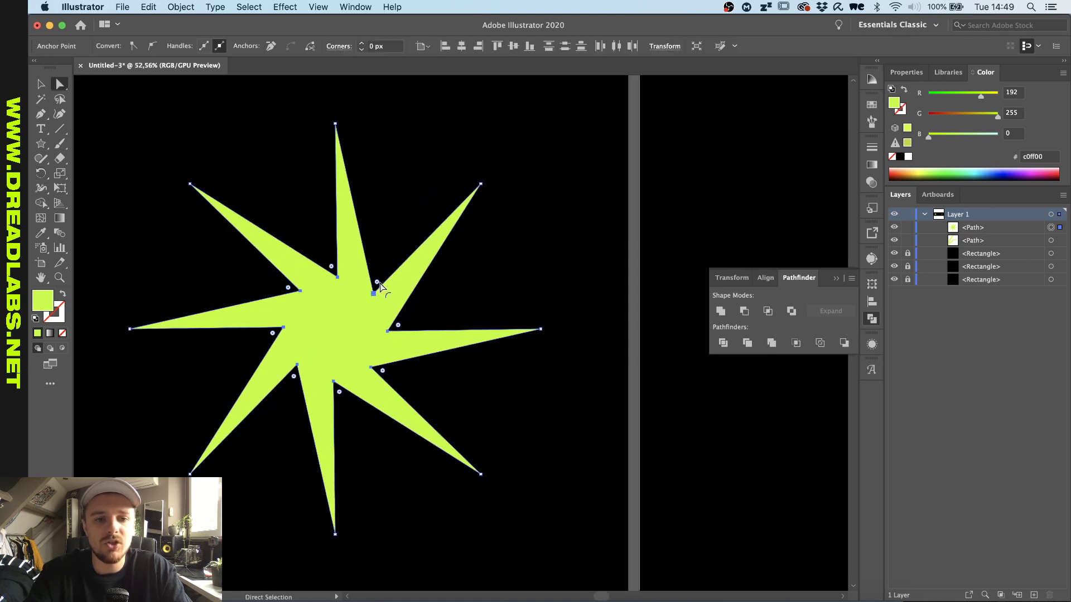
drag(380, 280, 378, 243)
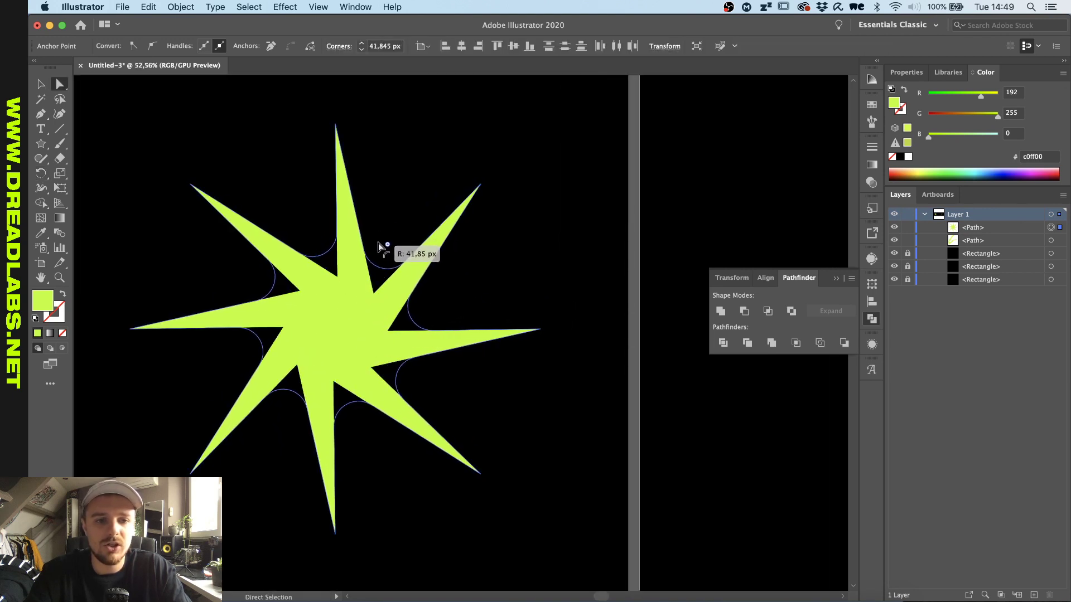
scroll(388, 203, down, 2)
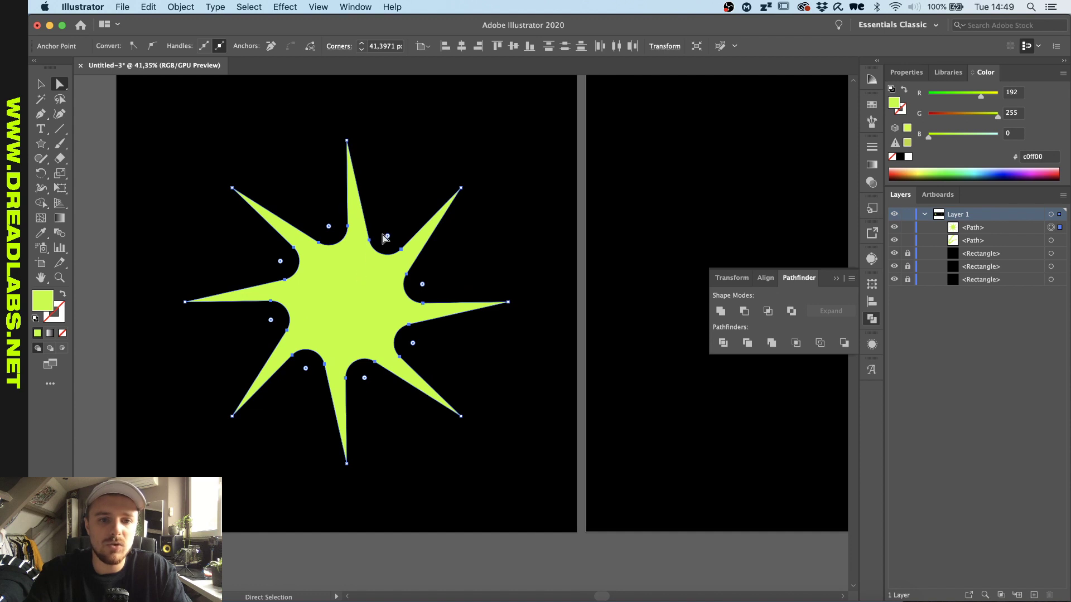
scroll(383, 235, up, 2)
click(411, 179)
key(v)
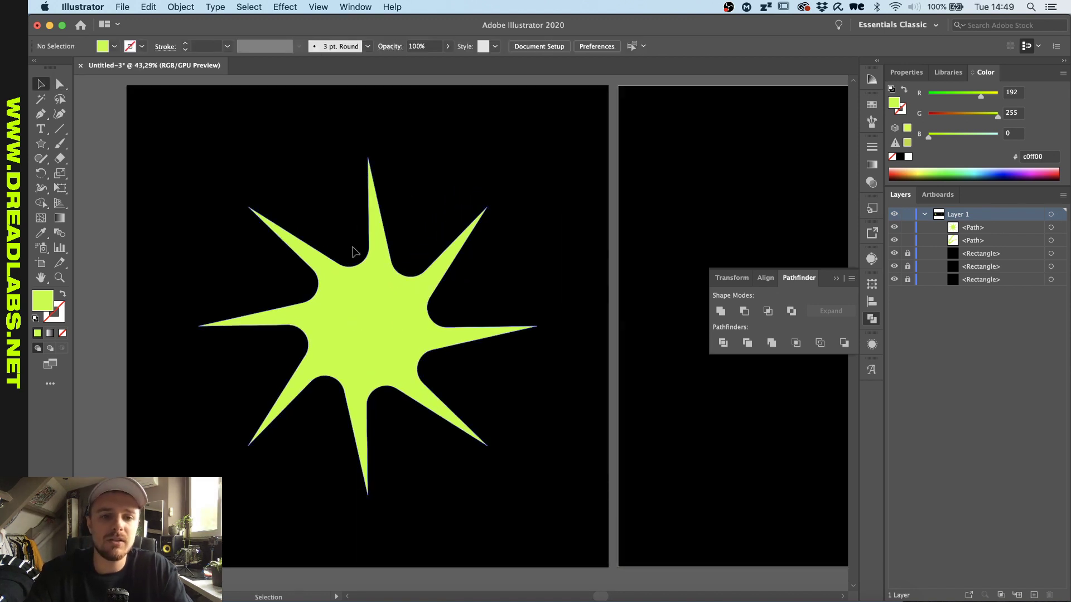
Draw an eight-pointed lime star filling the middle artboard.
scroll(346, 376, down, 3)
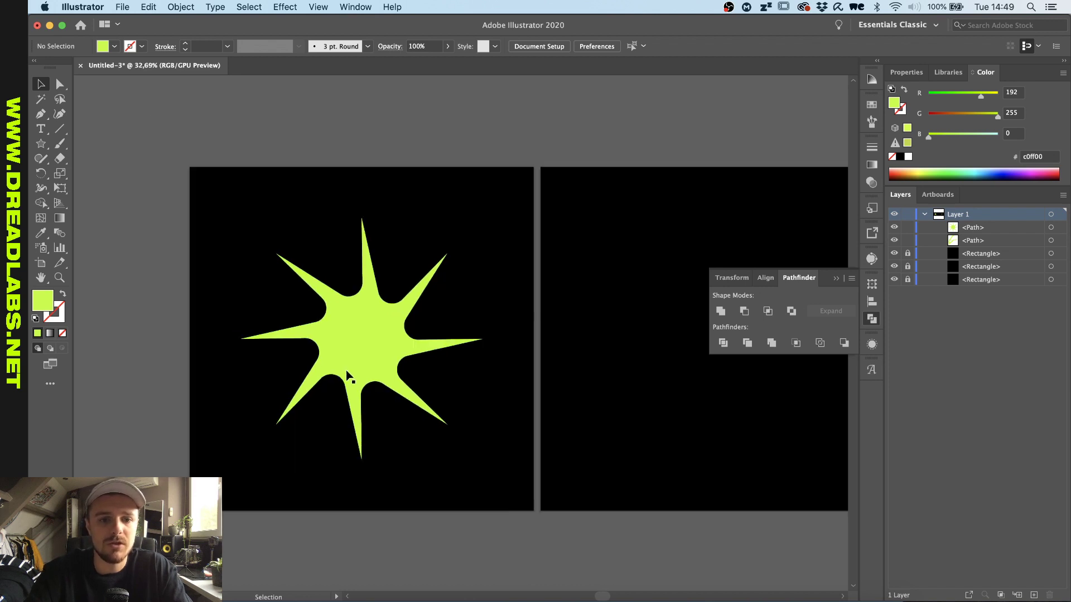
scroll(347, 377, up, 3)
scroll(346, 377, right, 5)
scroll(346, 376, right, 3)
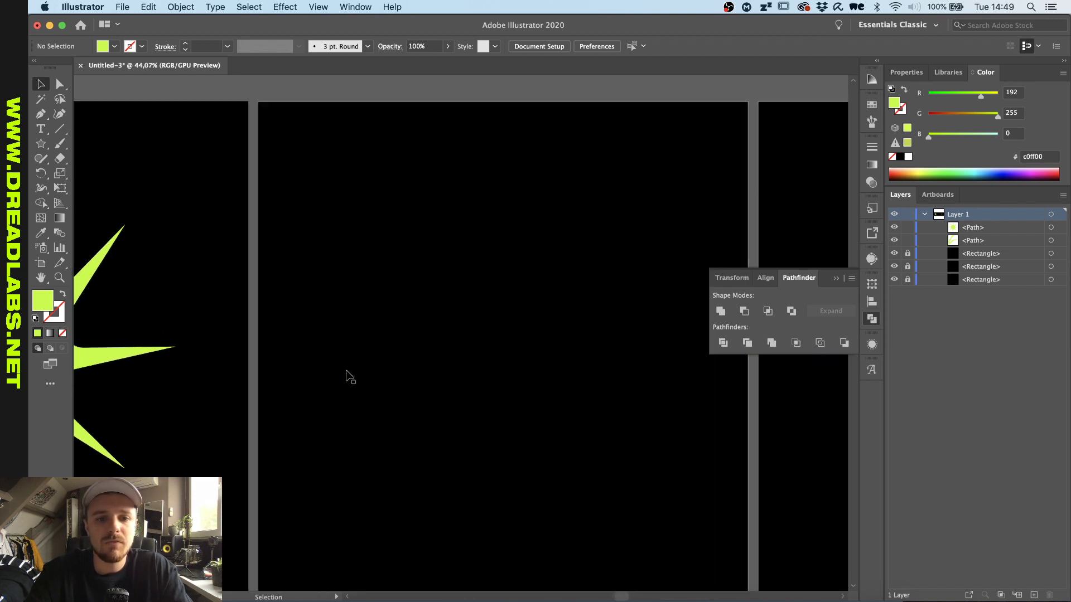
scroll(346, 376, down, 3)
scroll(346, 376, up, 2)
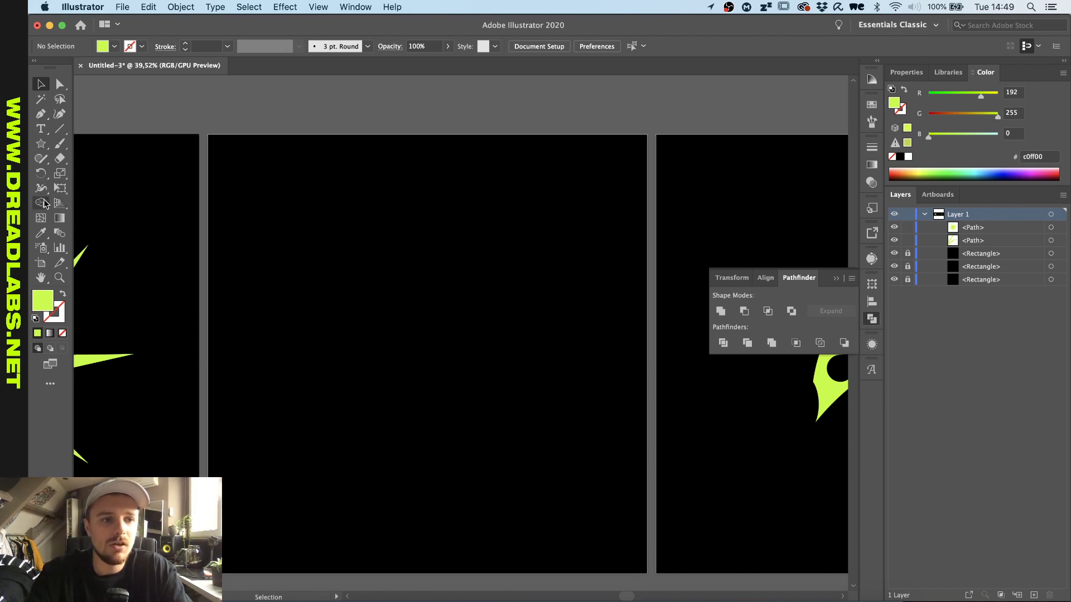
click(41, 143)
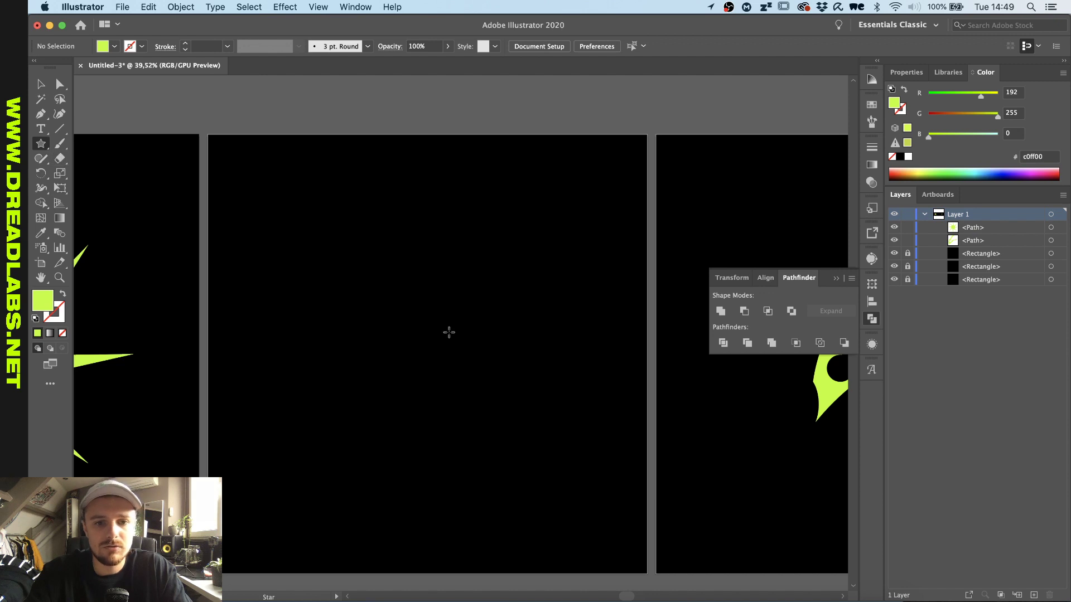
drag(427, 355, 502, 187)
key(v)
click(504, 184)
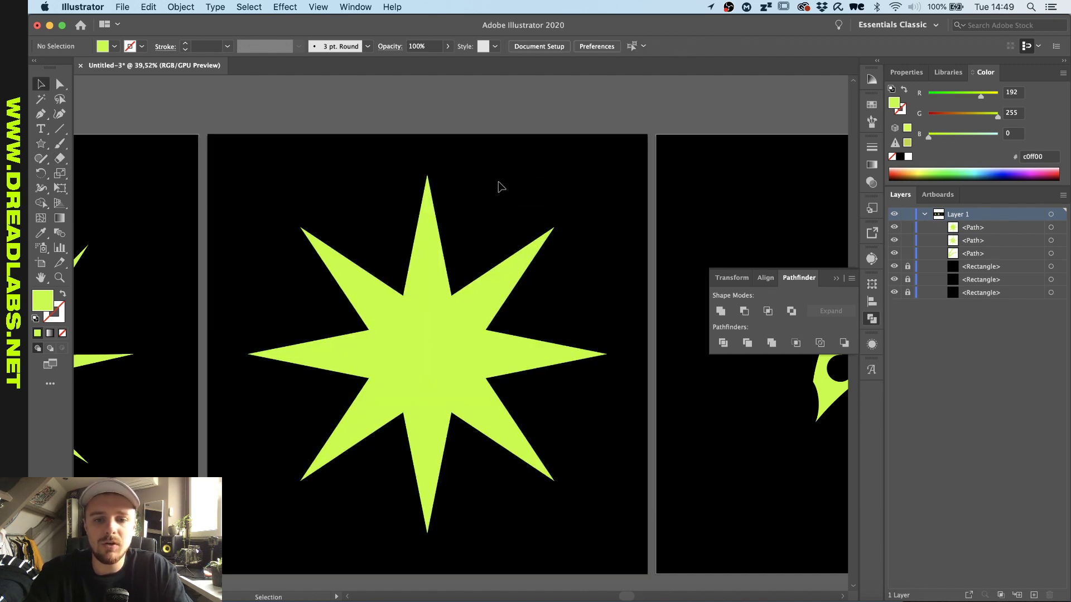
Place a single Pen anchor and align it to the artboard's horizontal and vertical centre.
key(p)
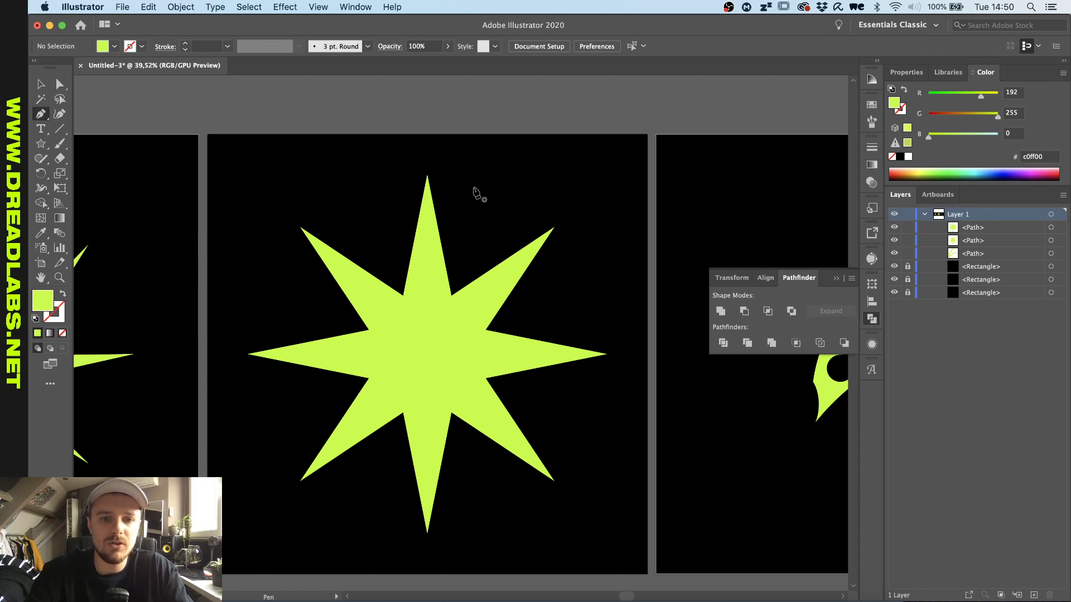
click(473, 188)
key(a)
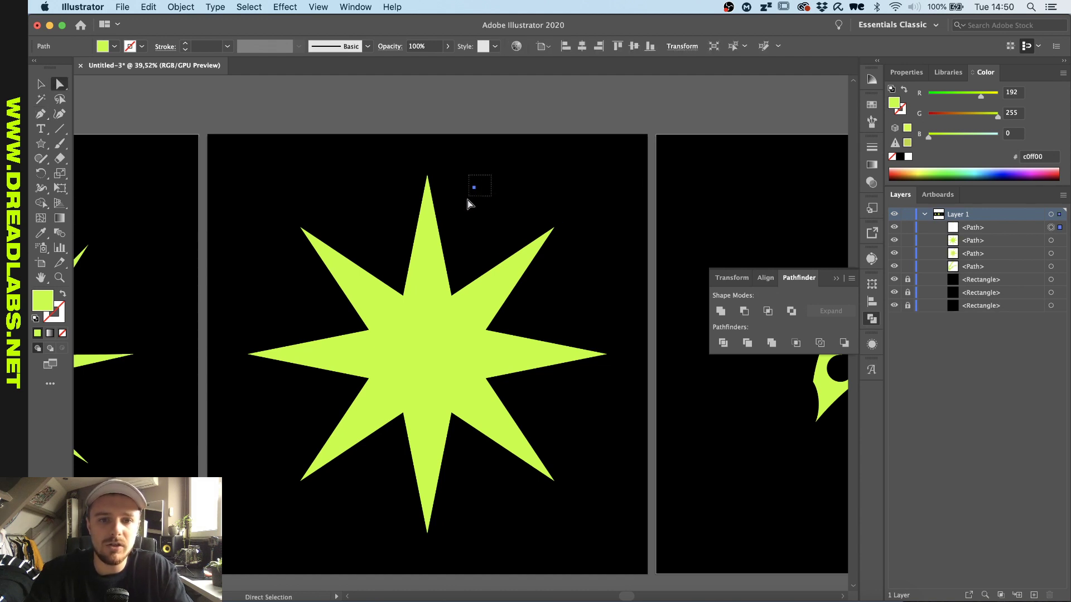
click(473, 188)
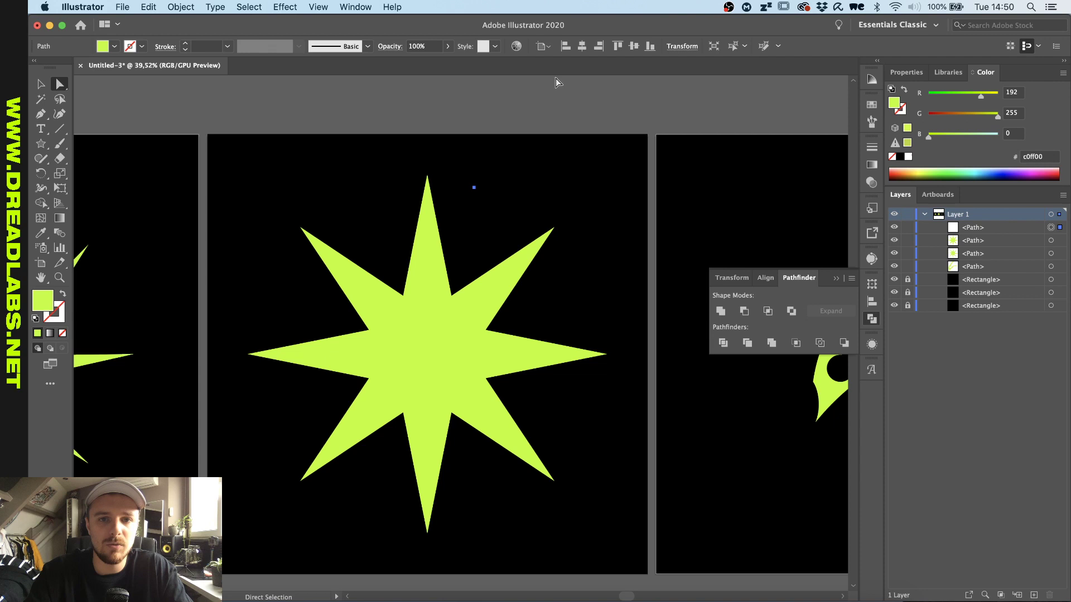
click(582, 48)
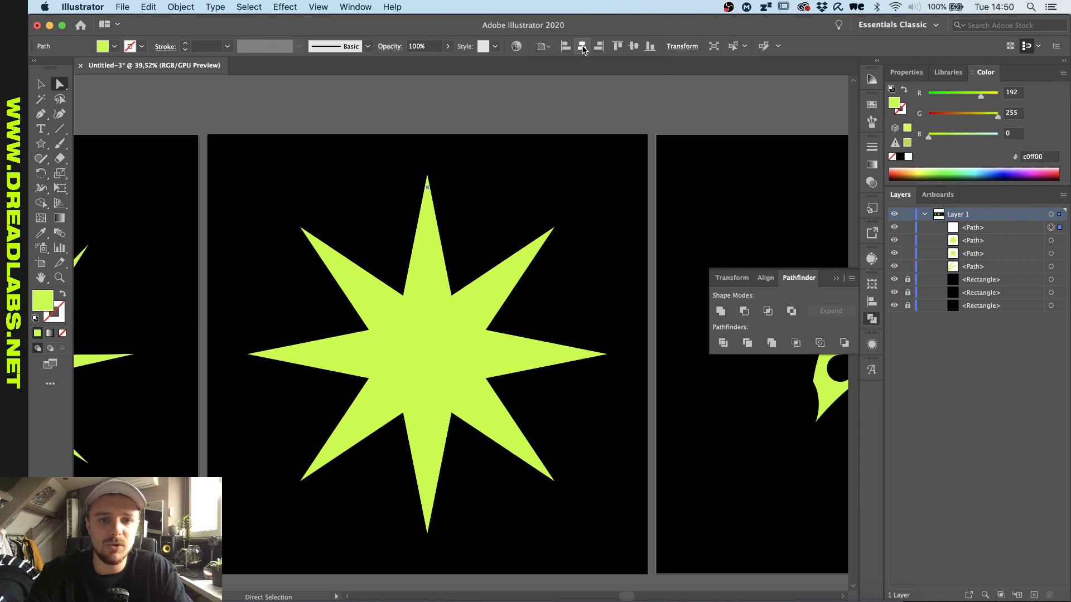
click(634, 48)
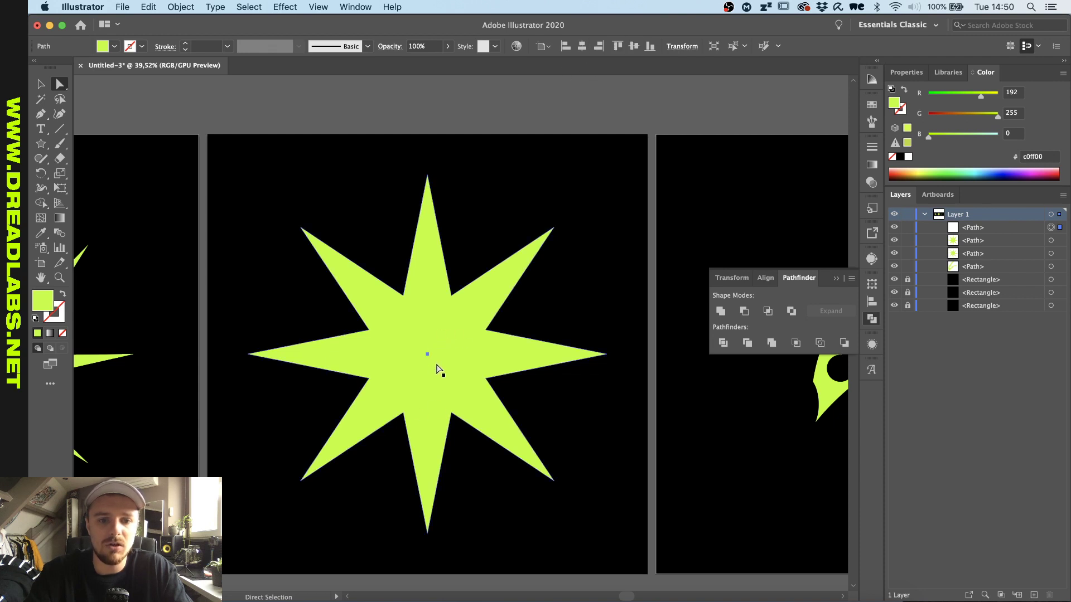
drag(429, 353, 426, 347)
click(517, 173)
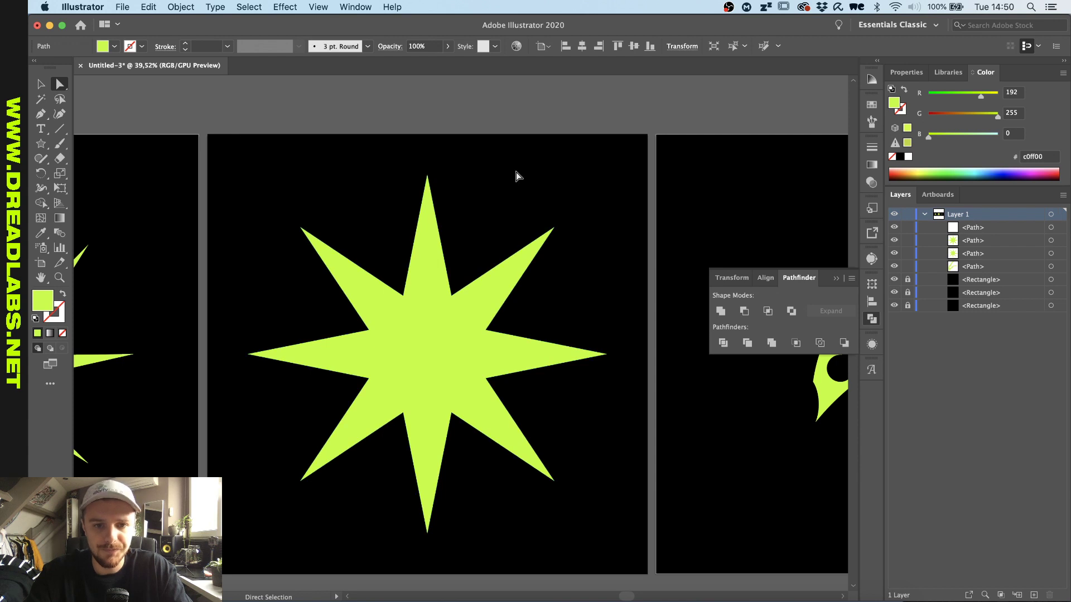
Select the whole middle star and pick the Twirl Tool from the distortion tools.
drag(505, 201, 378, 407)
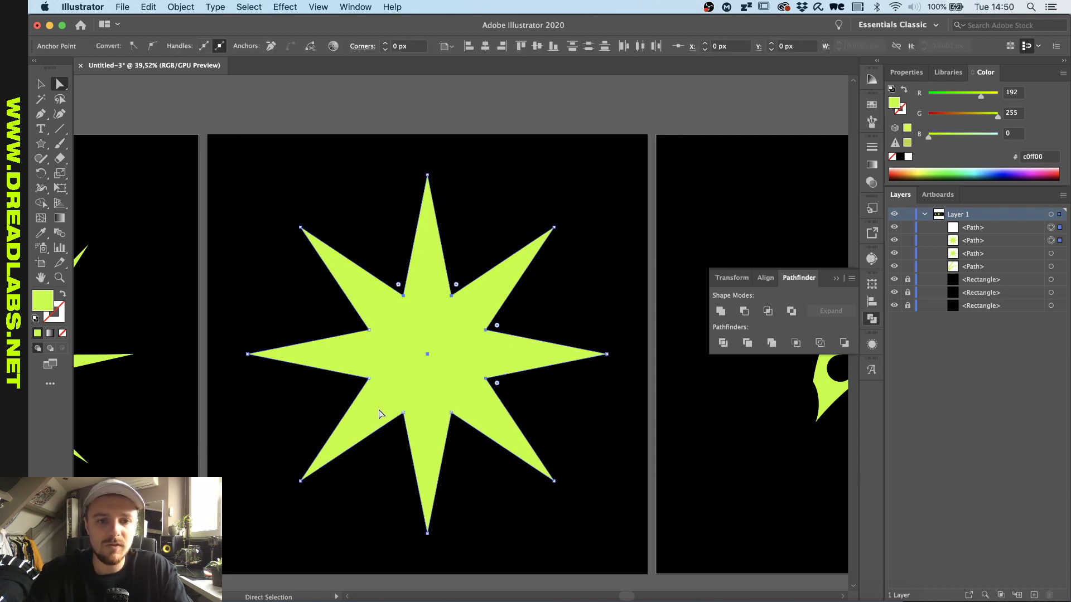
key(v)
drag(274, 161, 502, 418)
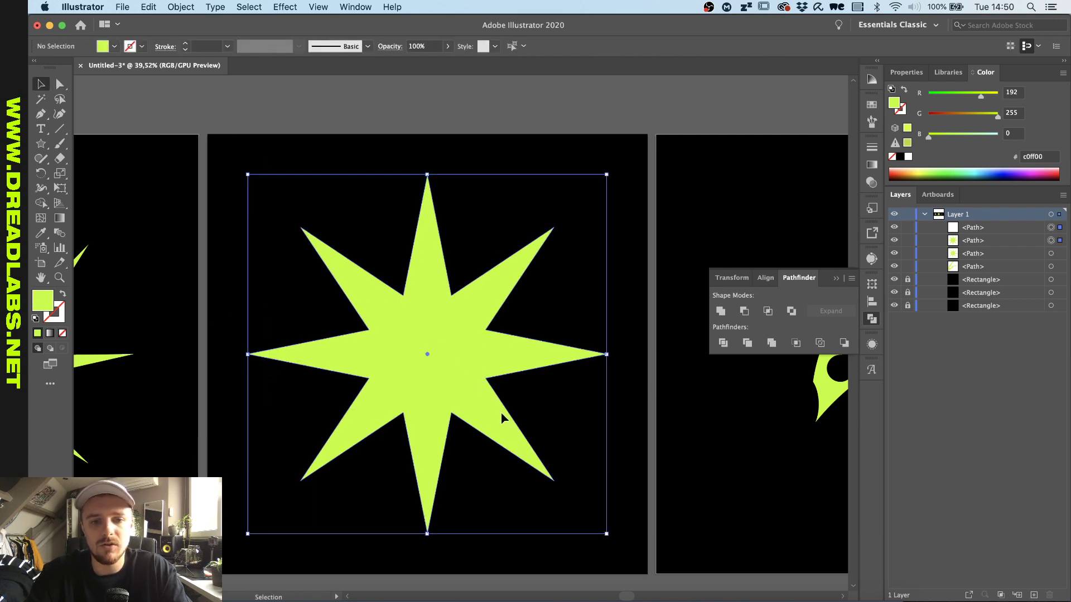
click(43, 194)
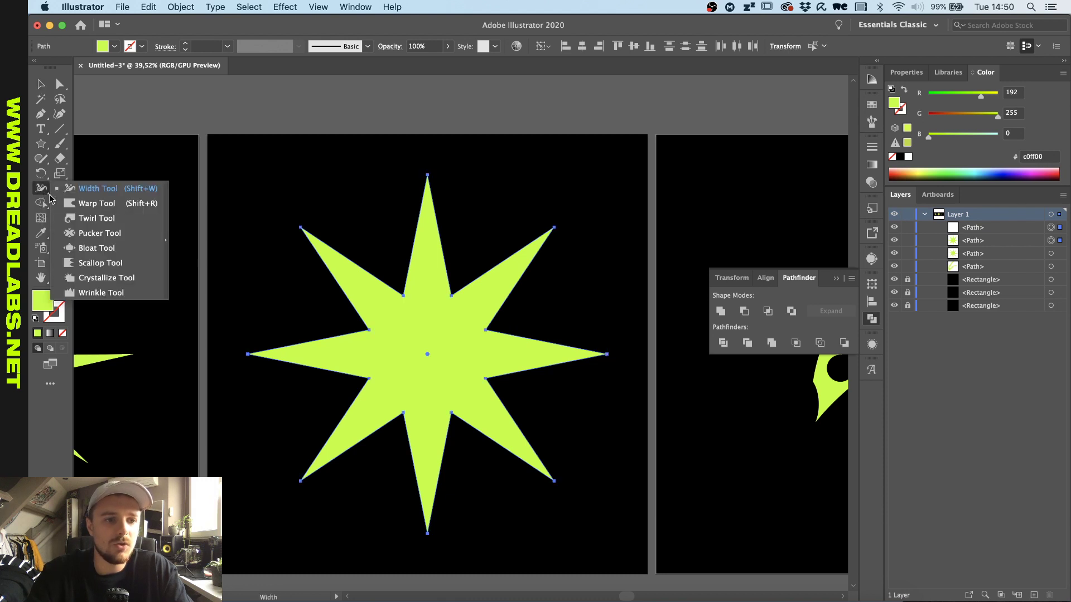
click(76, 218)
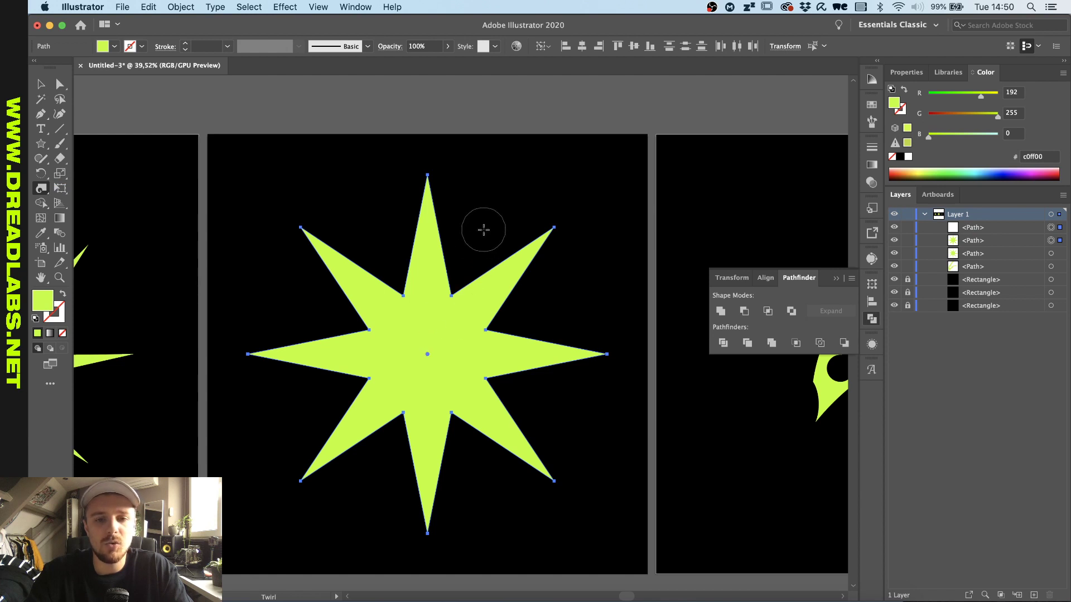
Test twirls on the star's arms and centre, undoing each one with Cmd+Z.
mouse_move(489, 206)
mouse_down()
mouse_move(425, 239)
mouse_move(374, 284)
mouse_move(345, 354)
mouse_move(387, 416)
mouse_move(597, 396)
mouse_move(467, 254)
mouse_move(436, 373)
mouse_move(501, 422)
mouse_move(422, 470)
mouse_move(493, 276)
mouse_move(450, 373)
mouse_move(356, 318)
mouse_move(538, 347)
mouse_up()
key(super+z)
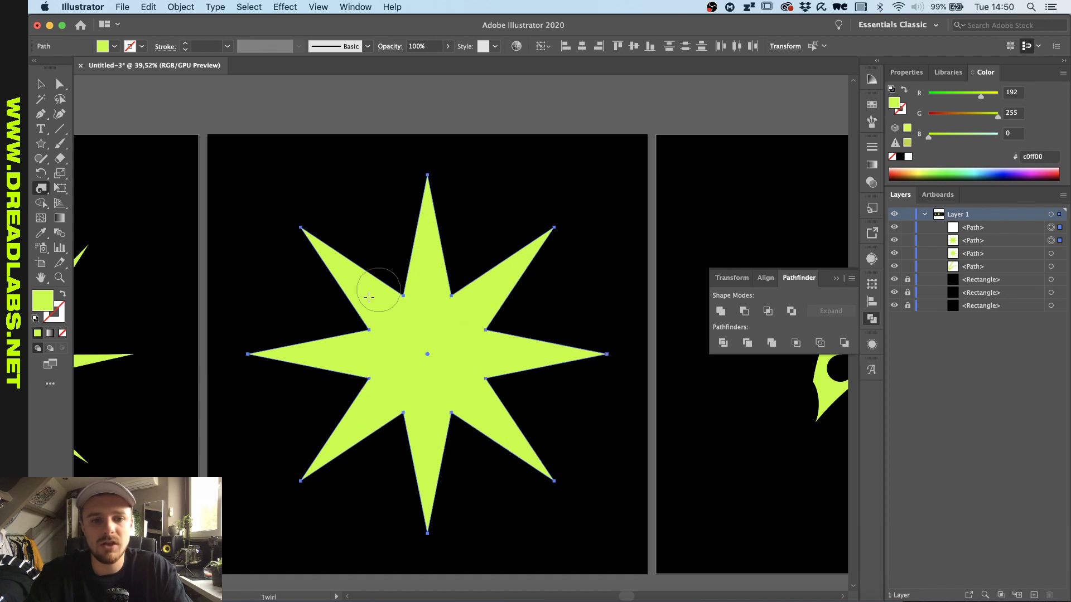
mouse_move(283, 204)
mouse_down()
mouse_move(437, 377)
mouse_move(284, 347)
mouse_move(327, 360)
mouse_move(393, 430)
mouse_move(253, 382)
mouse_up()
key(super+z)
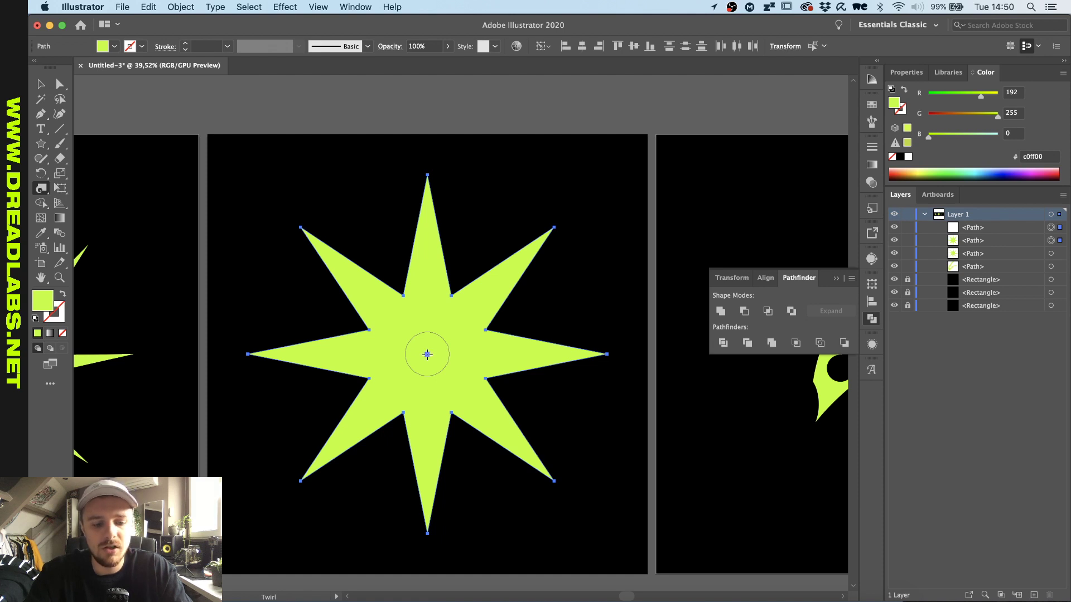
mouse_move(427, 355)
mouse_down()
mouse_move(461, 307)
mouse_move(574, 227)
mouse_move(545, 246)
mouse_move(545, 262)
mouse_move(526, 265)
mouse_up()
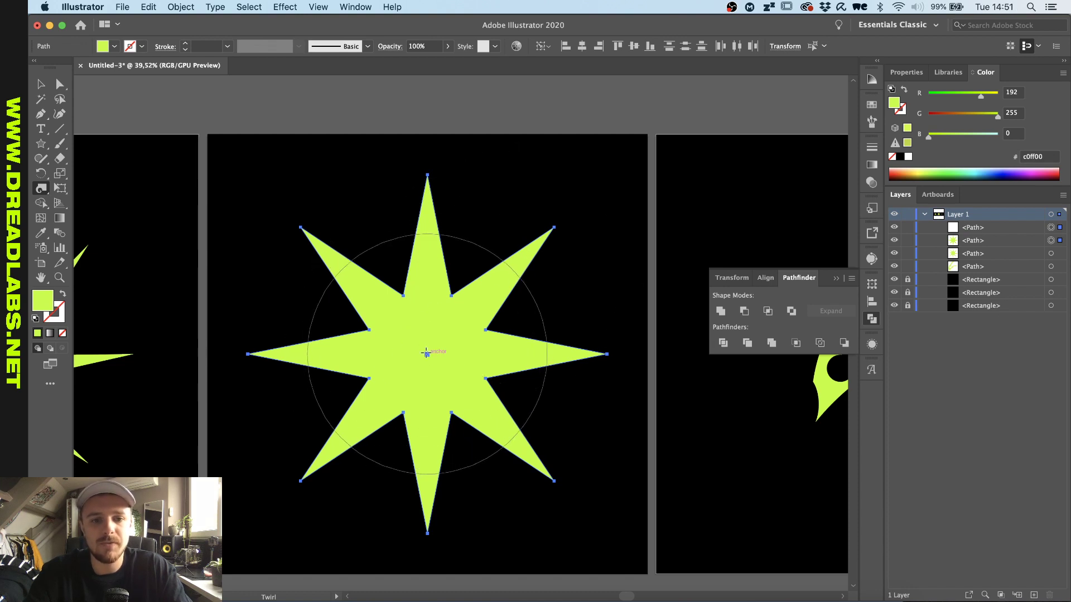
drag(426, 353, 426, 353)
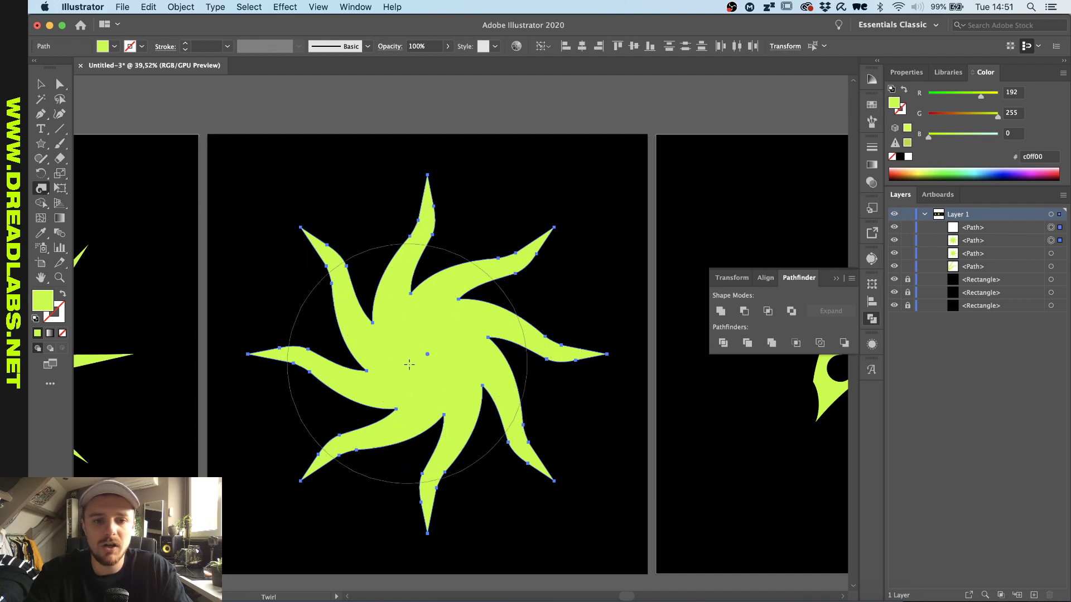
key(super+z)
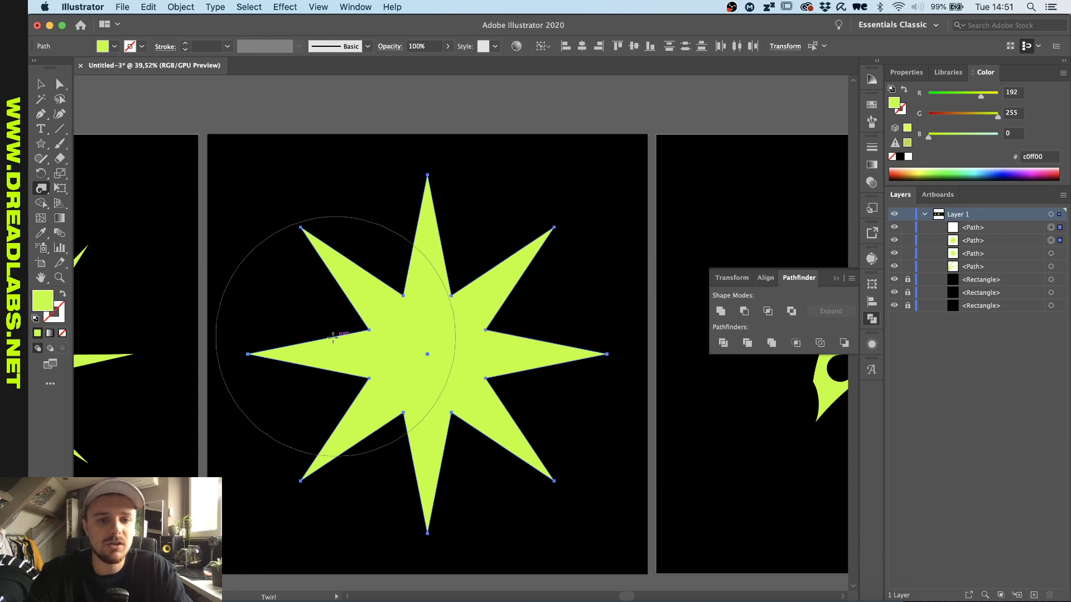
Set the Twirl Rate to 4° and twirl the star's centre into curved swirling arms.
double_click(41, 188)
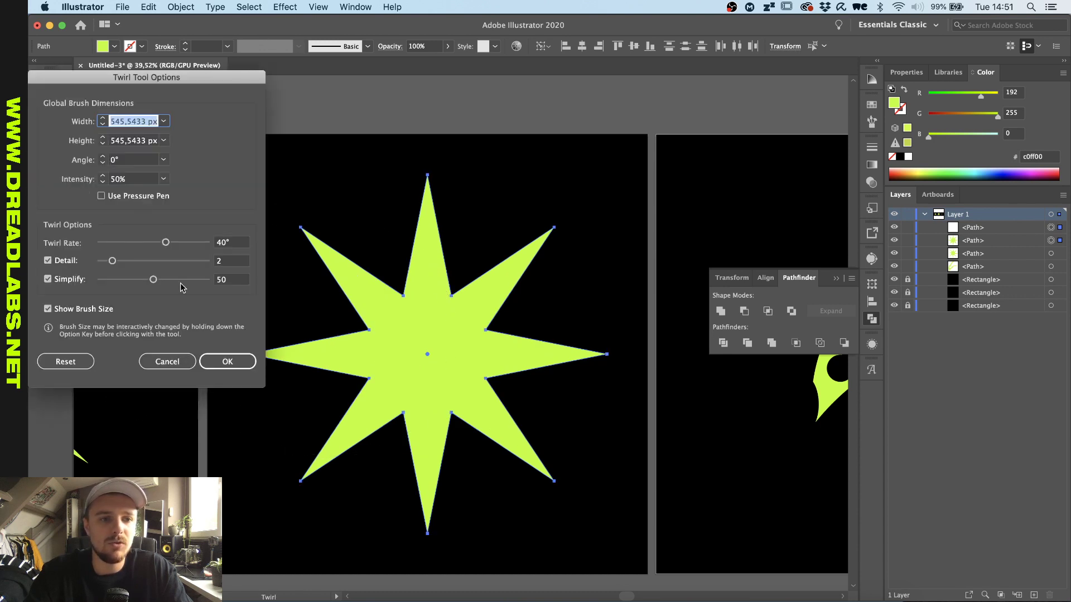
drag(165, 243, 155, 247)
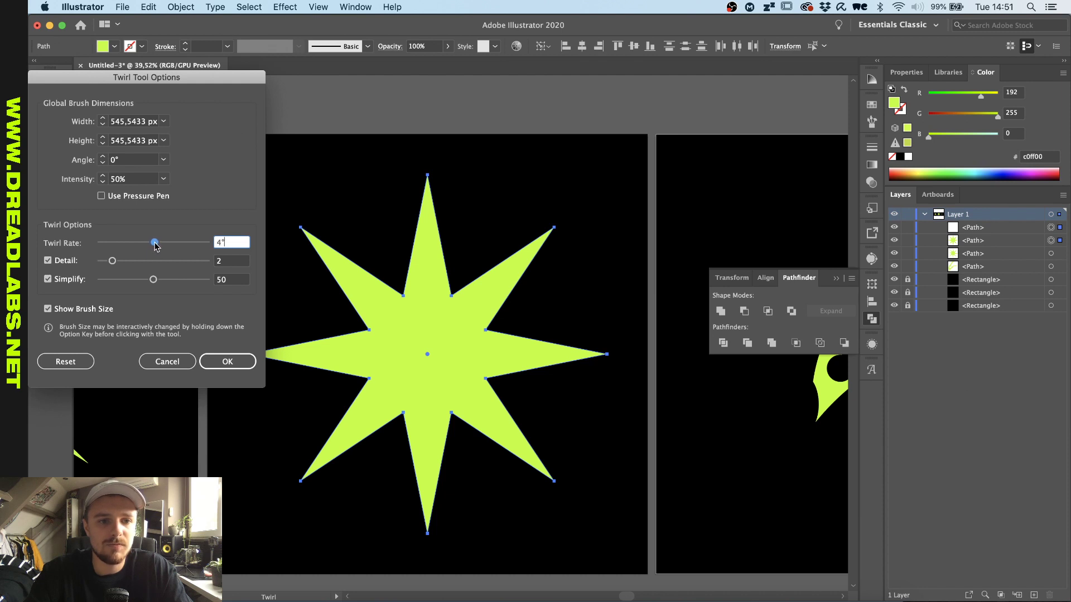
click(227, 361)
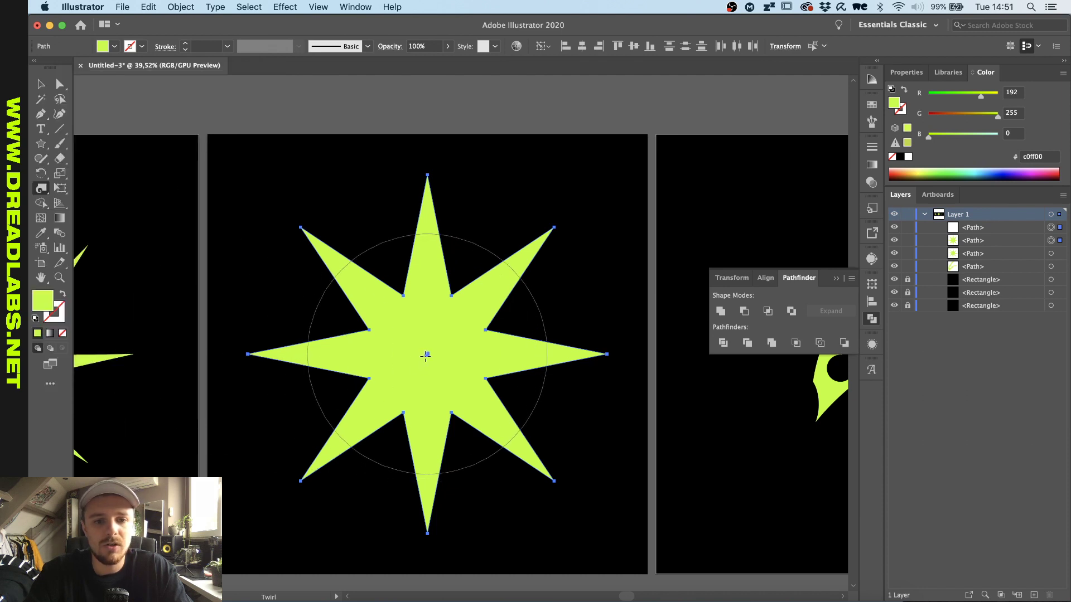
drag(425, 355, 425, 355)
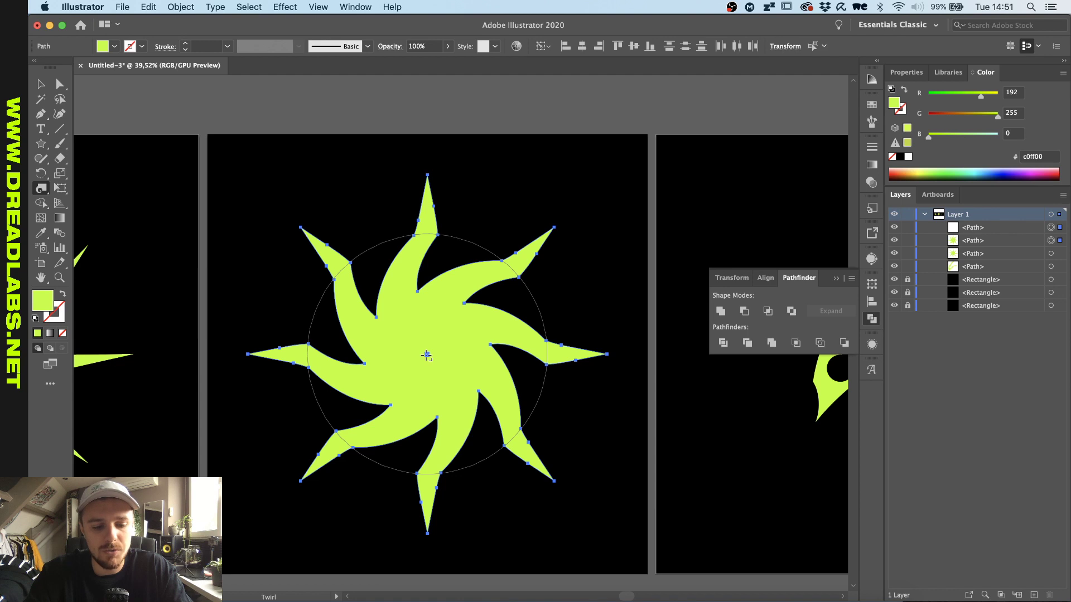
drag(427, 356, 453, 319)
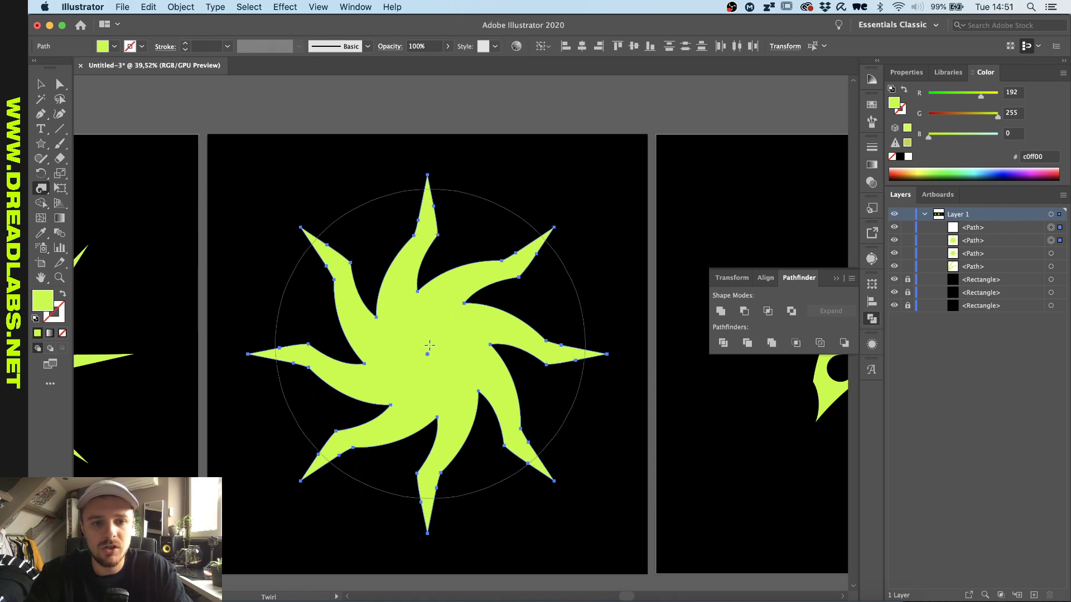
drag(429, 354, 427, 353)
Recheck the twirl rate, shrink the brush and twist the star's centre further.
double_click(40, 188)
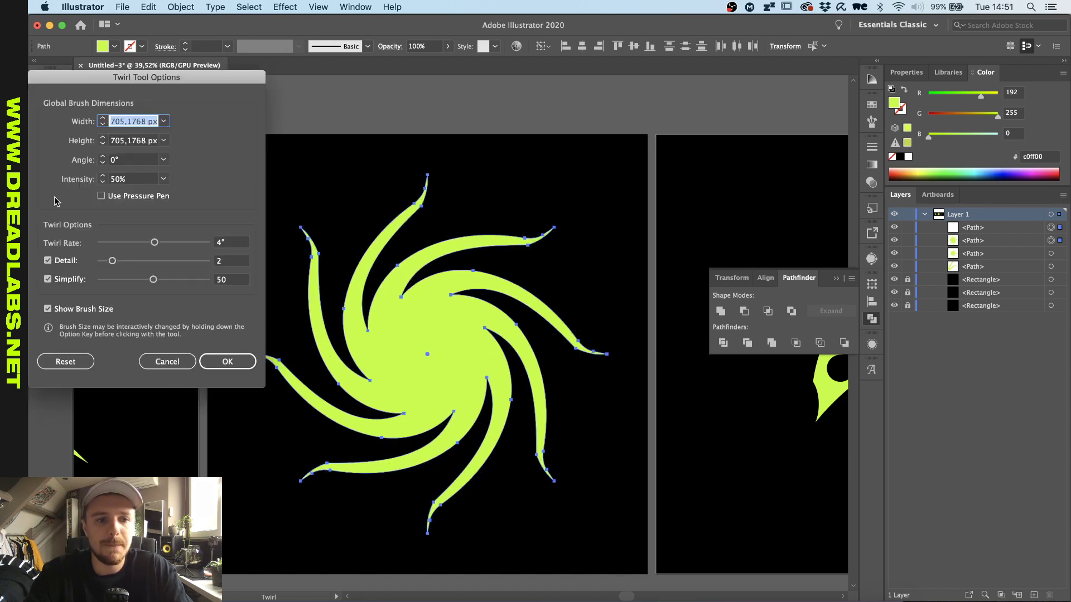
double_click(220, 244)
key(Return)
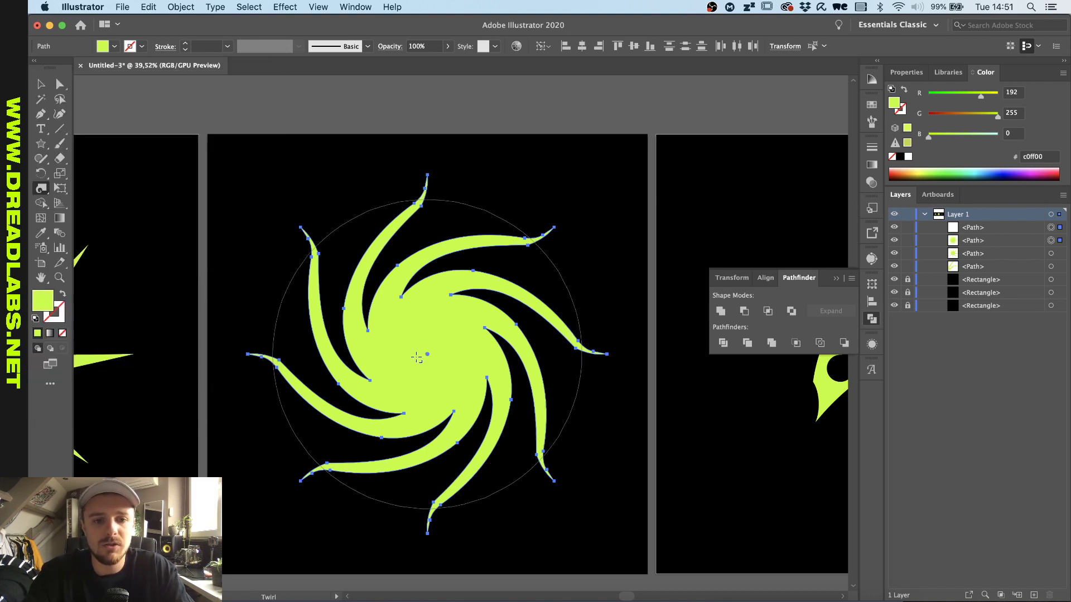
mouse_move(427, 353)
mouse_down()
mouse_move(294, 449)
mouse_move(315, 434)
mouse_up()
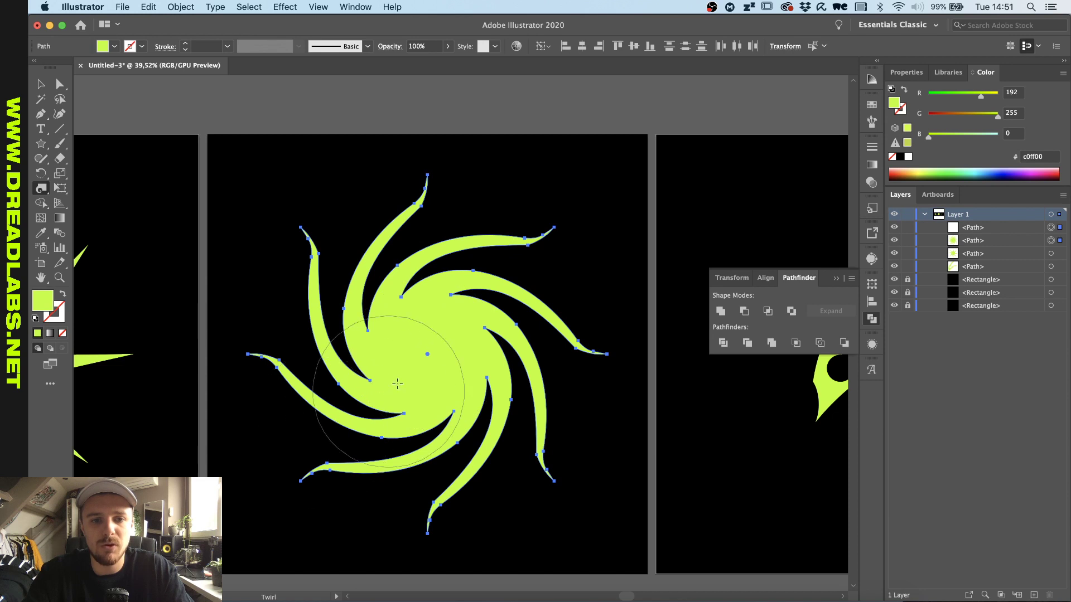
drag(426, 355, 425, 353)
Drag the cut blade shape up and right on the third artboard.
key(v)
click(514, 183)
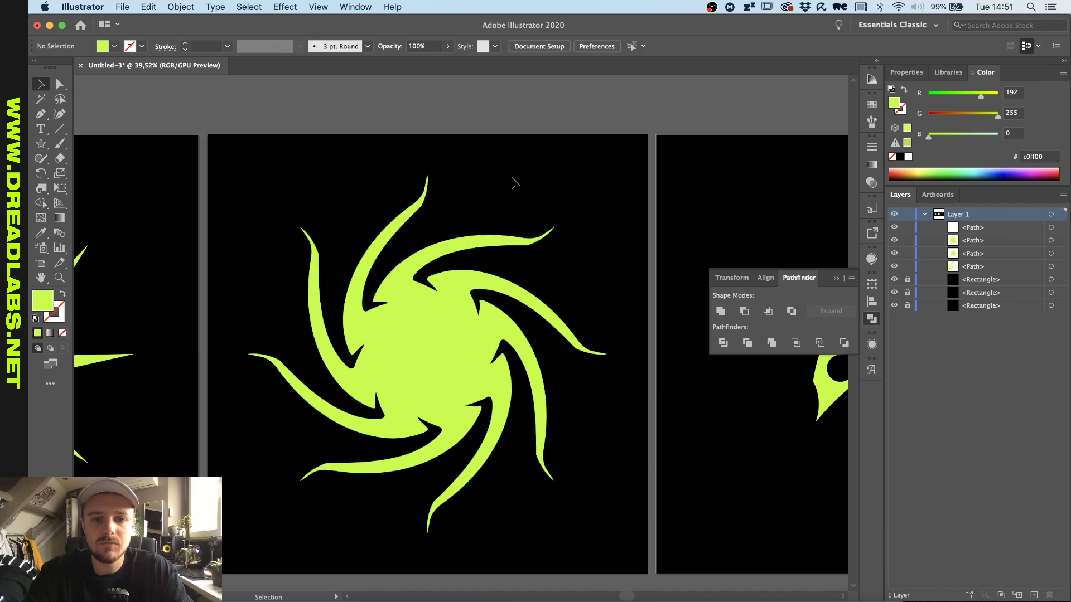
scroll(500, 325, down, 2)
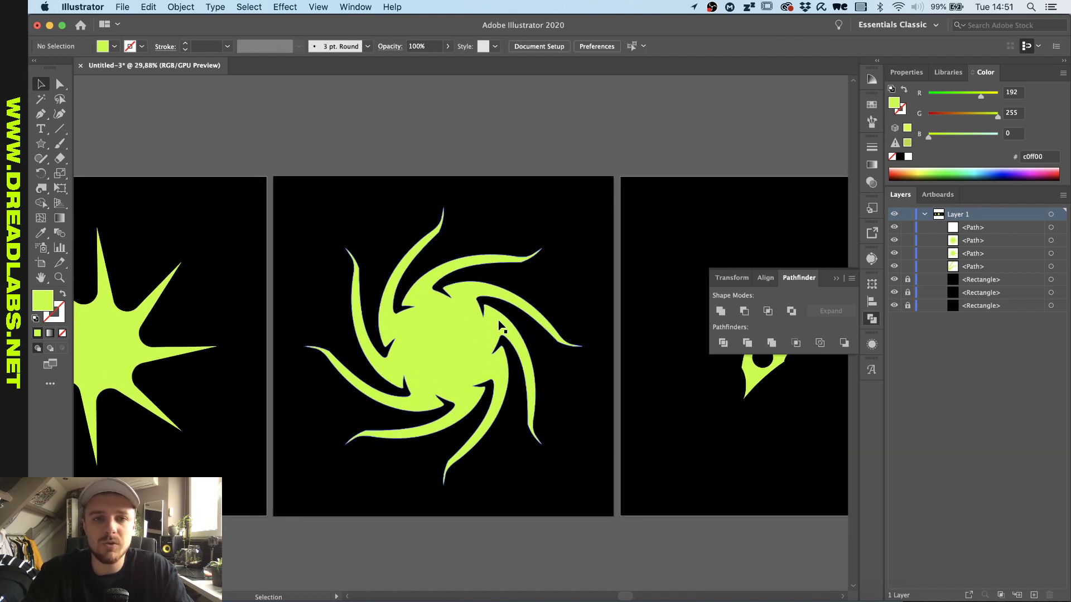
scroll(500, 325, up, 2)
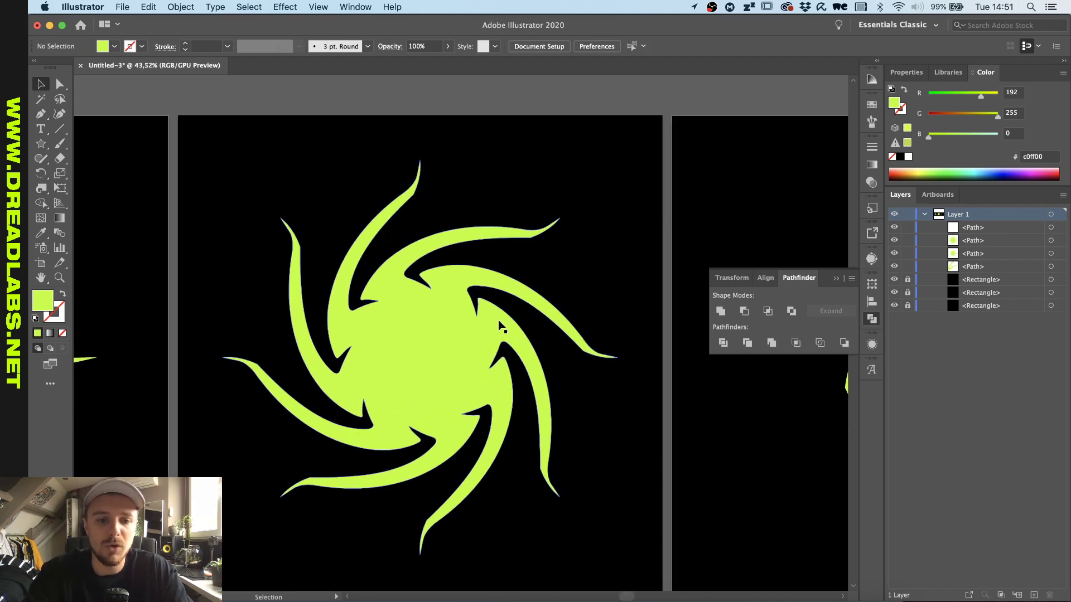
scroll(500, 325, right, 5)
scroll(500, 325, up, 2)
scroll(500, 325, right, 2)
scroll(500, 326, down, 2)
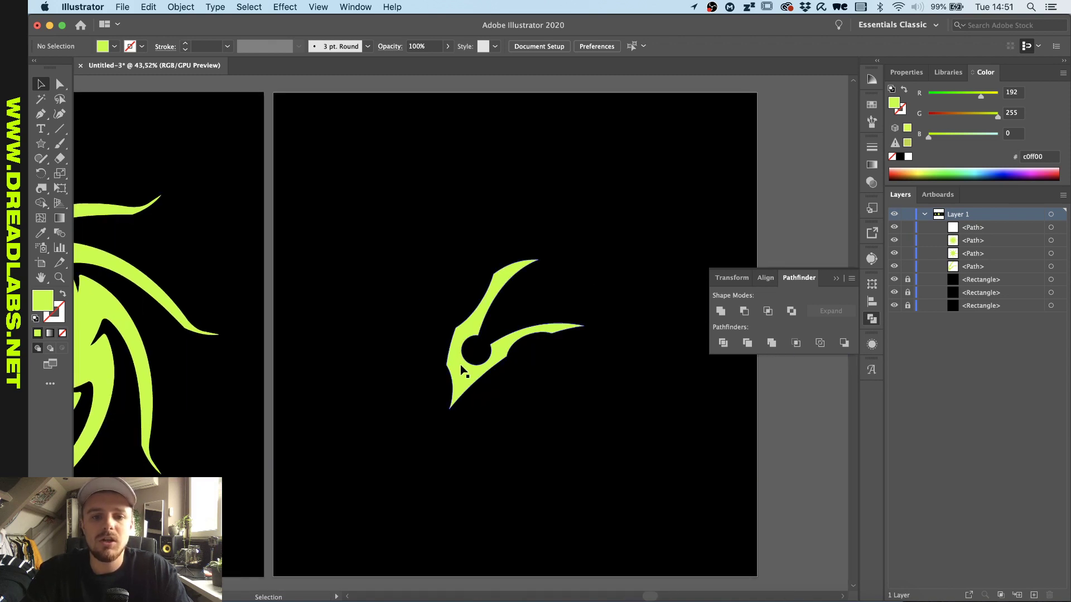
drag(463, 369, 510, 303)
click(473, 387)
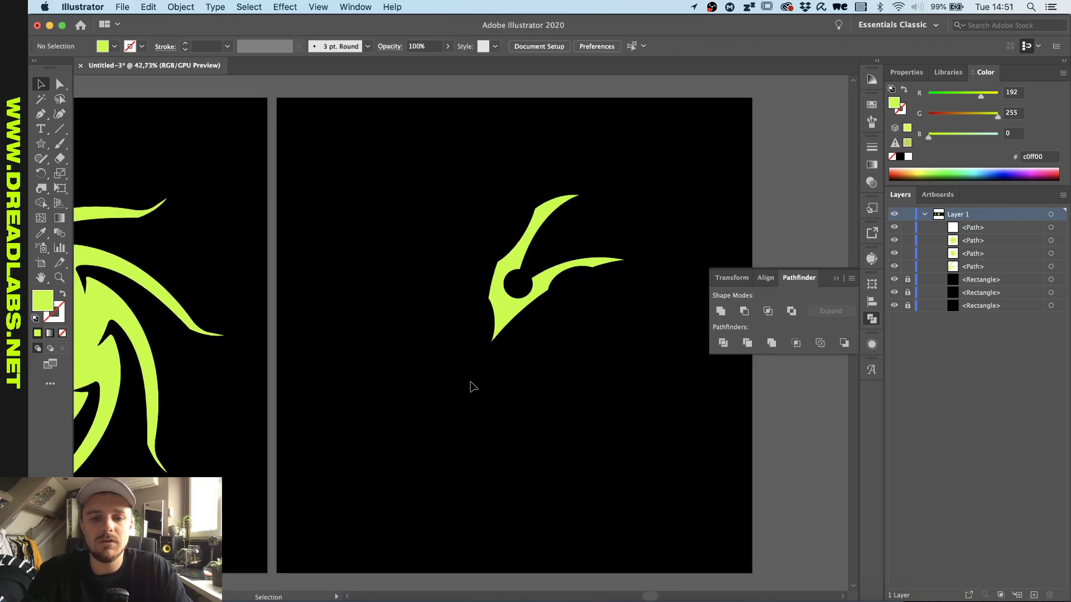
Reposition the blade shape toward the upper middle and leave it selected.
scroll(474, 387, right, 3)
scroll(473, 387, down, 1)
scroll(474, 387, right, 1)
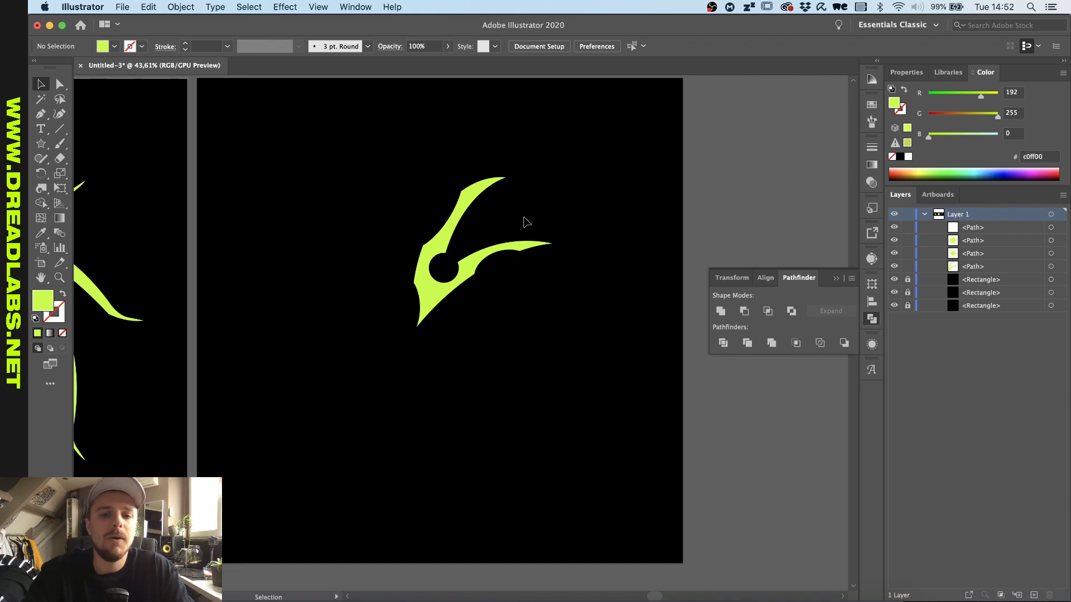
drag(536, 206, 484, 285)
scroll(492, 333, up, 2)
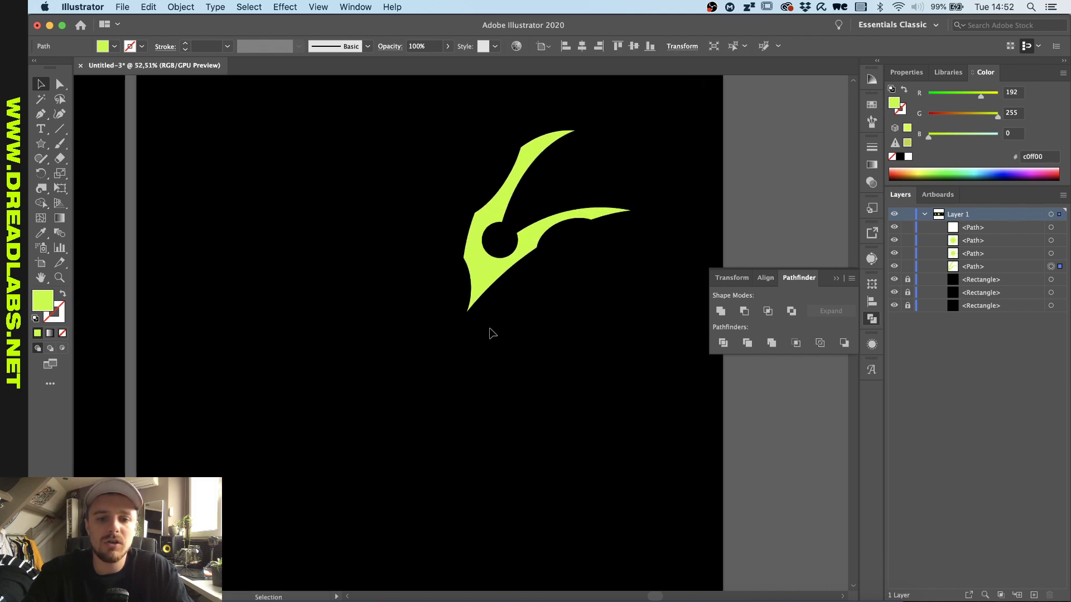
scroll(491, 333, down, 2)
scroll(514, 278, up, 2)
click(494, 306)
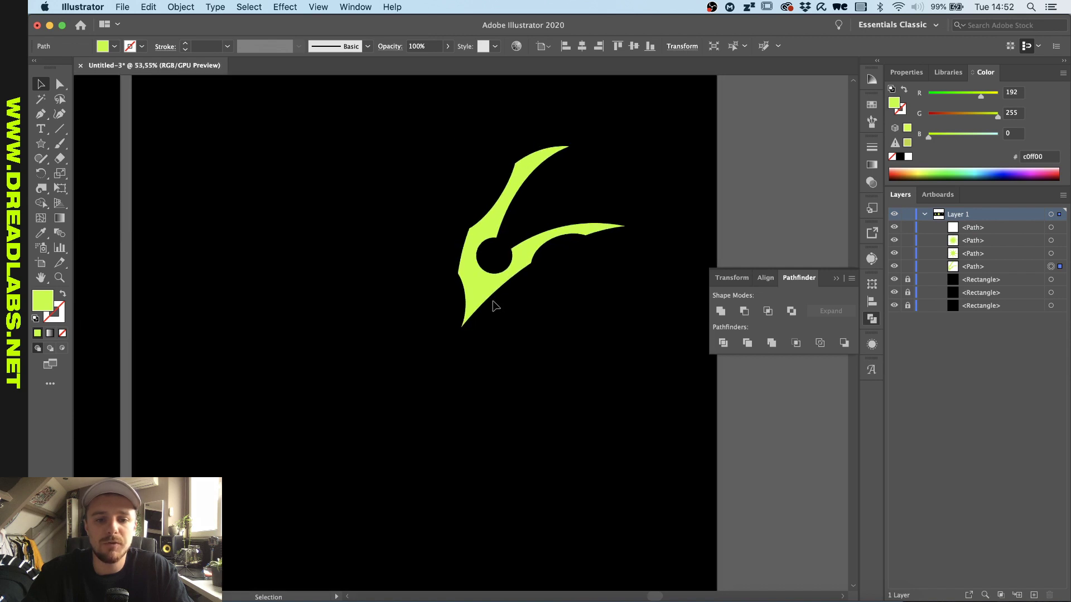
click(494, 306)
scroll(491, 304, down, 1)
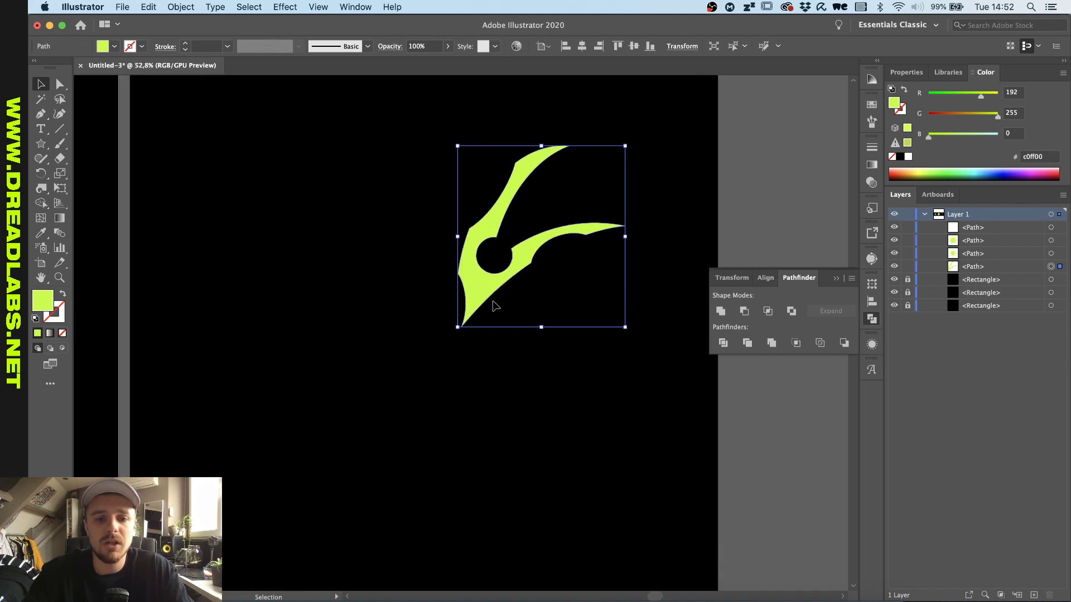
Set the blade's rotation pivot on its bottom tip, undoing the trial rotation.
click(42, 174)
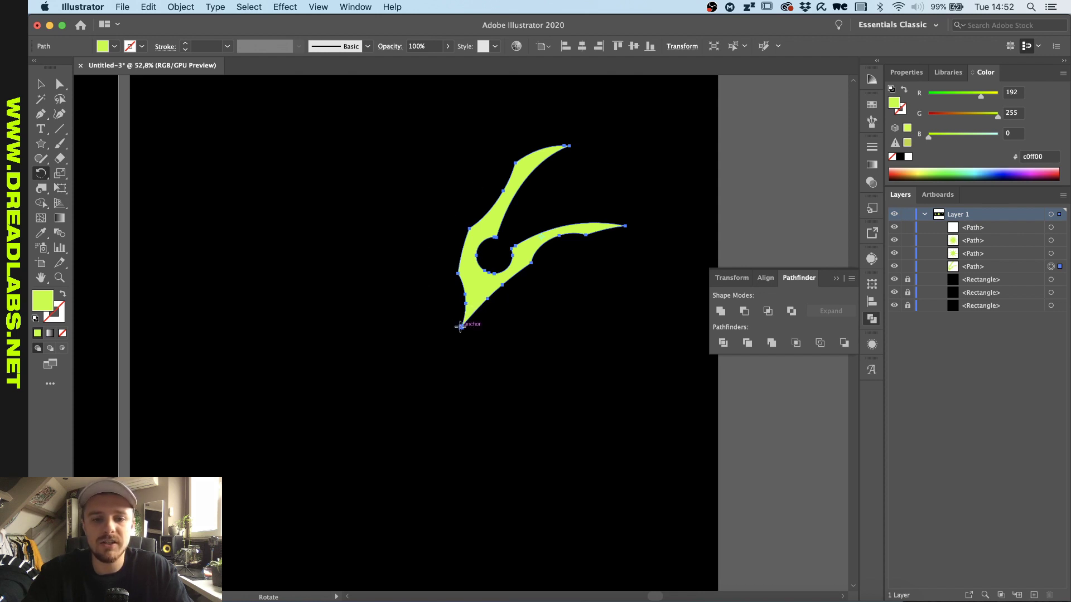
drag(407, 303, 447, 286)
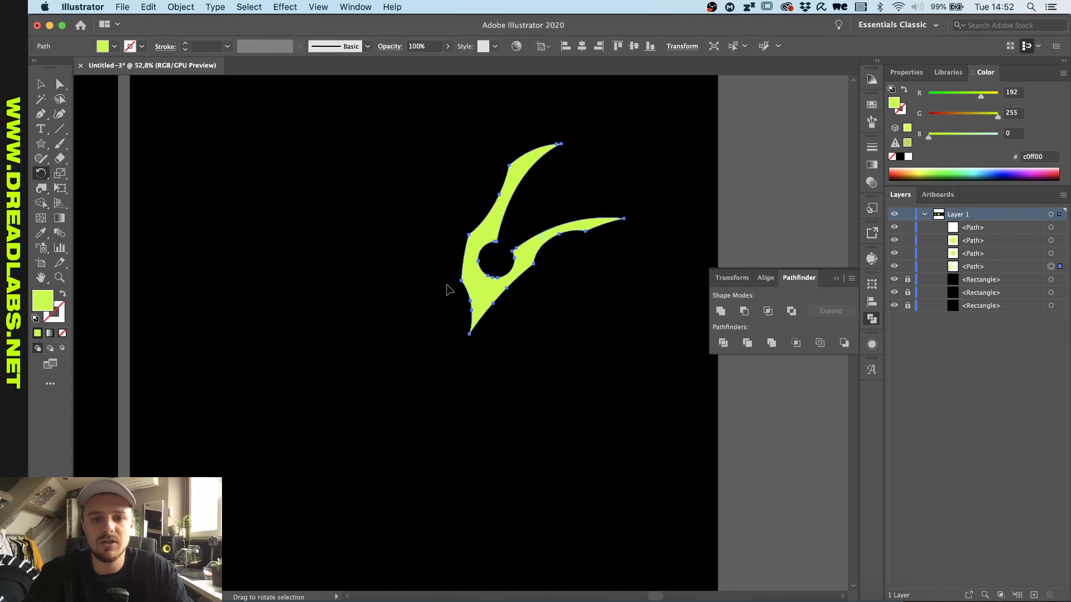
key(super)
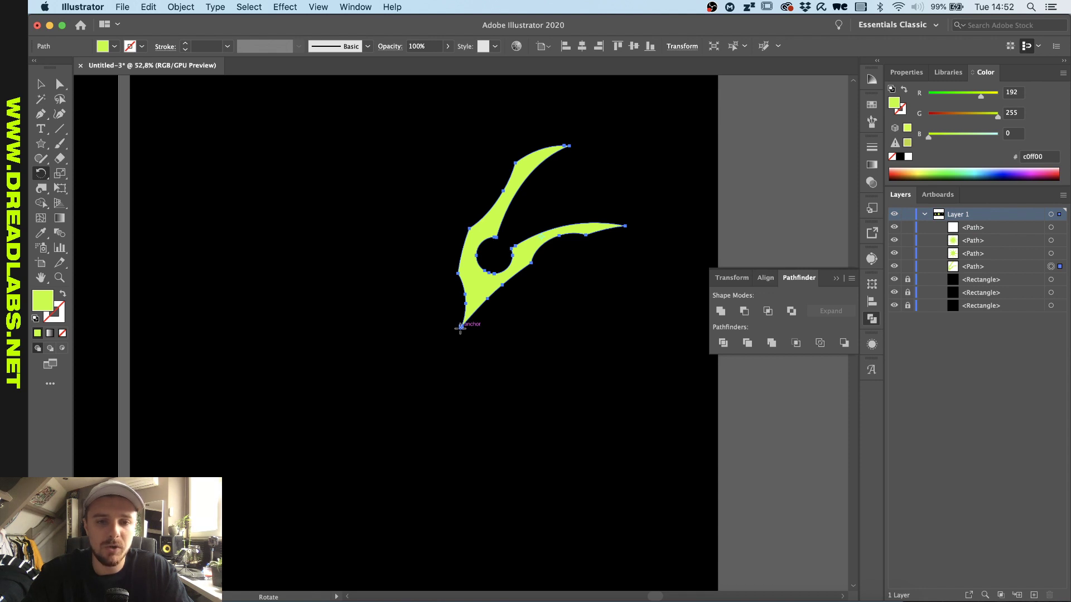
scroll(470, 344, up, 3)
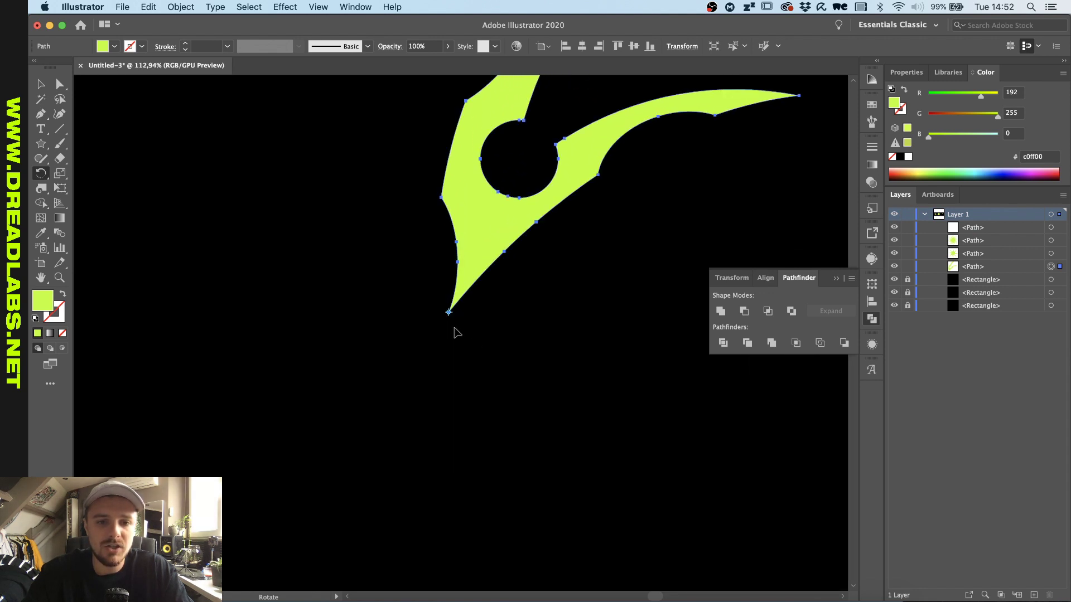
click(448, 312)
scroll(492, 353, down, 3)
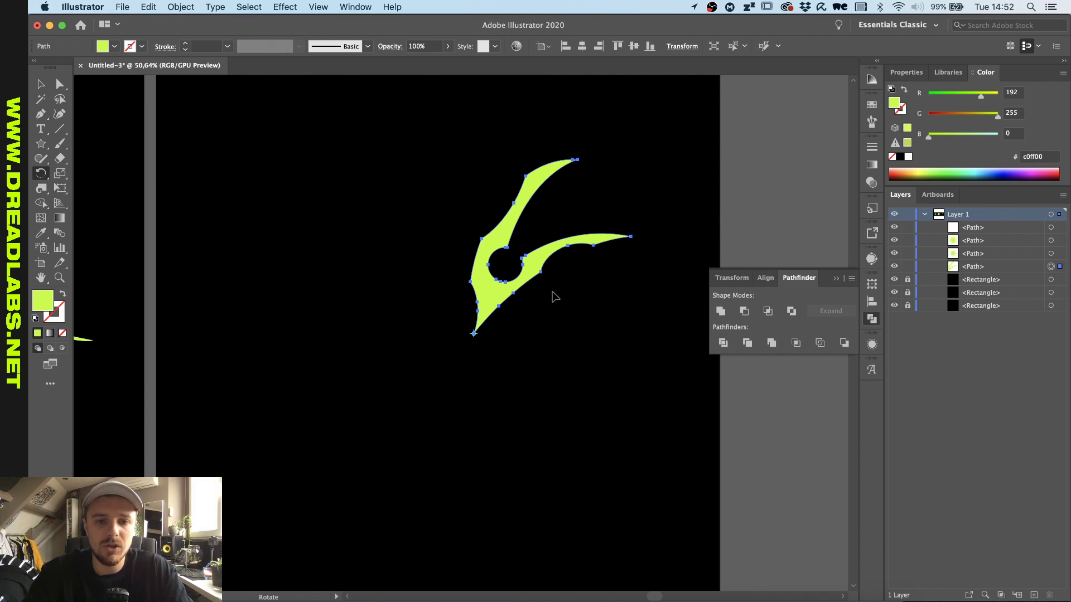
drag(550, 297, 434, 319)
key(super+z)
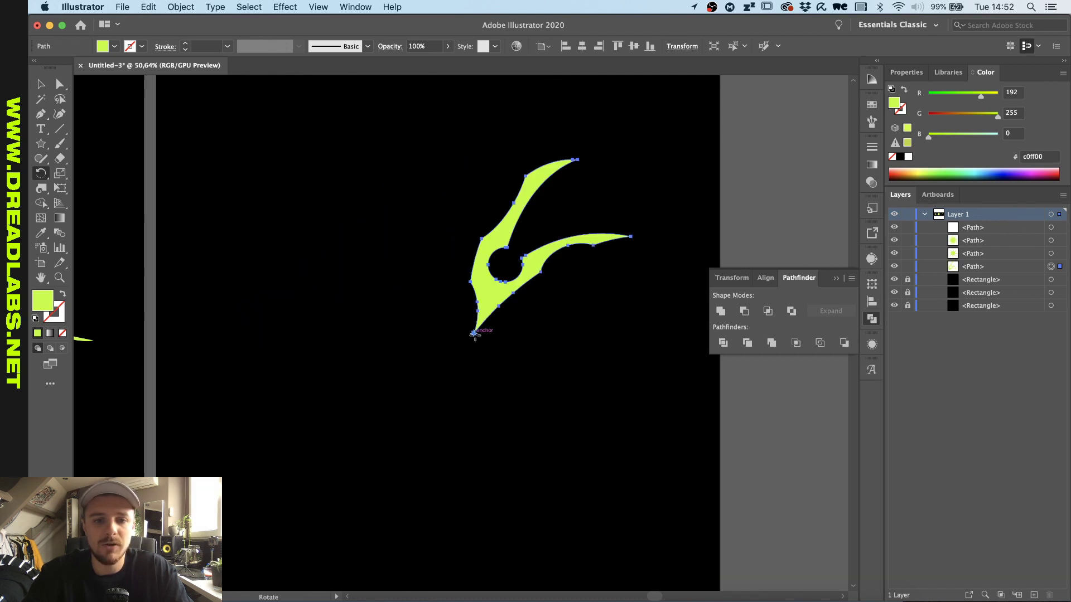
Copy the blade rotated 360/6 (60°) around its bottom tip, with Preview on.
alt+click(474, 334)
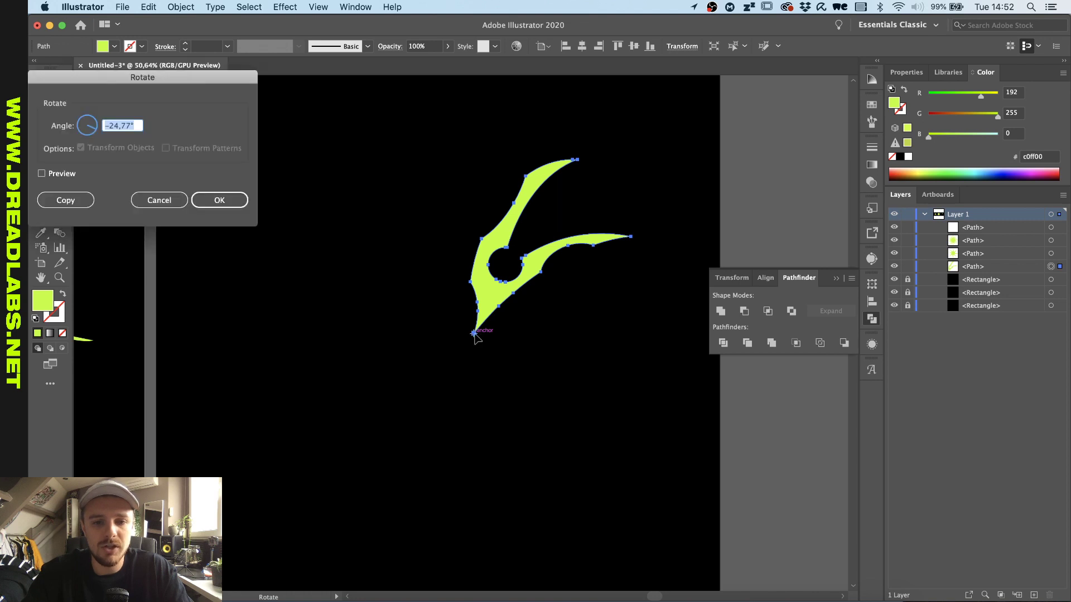
drag(201, 87, 381, 91)
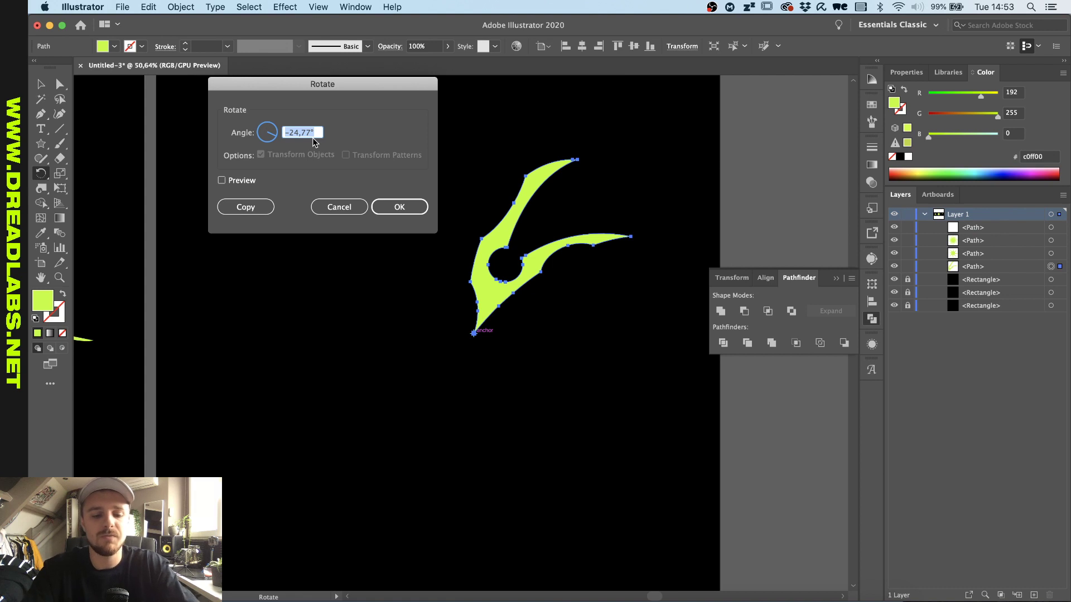
text(360)
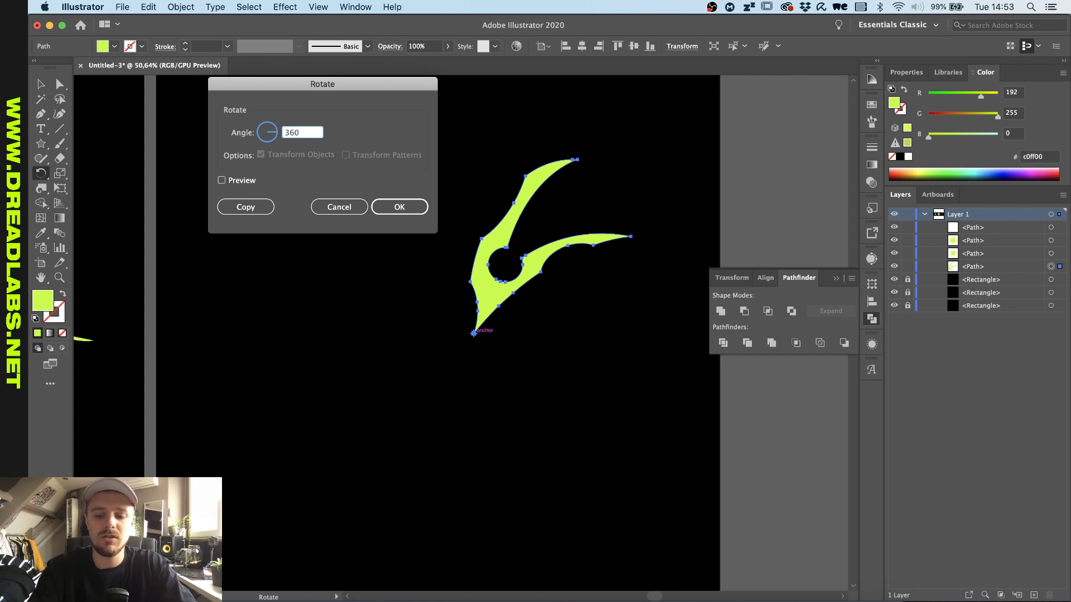
text(/6)
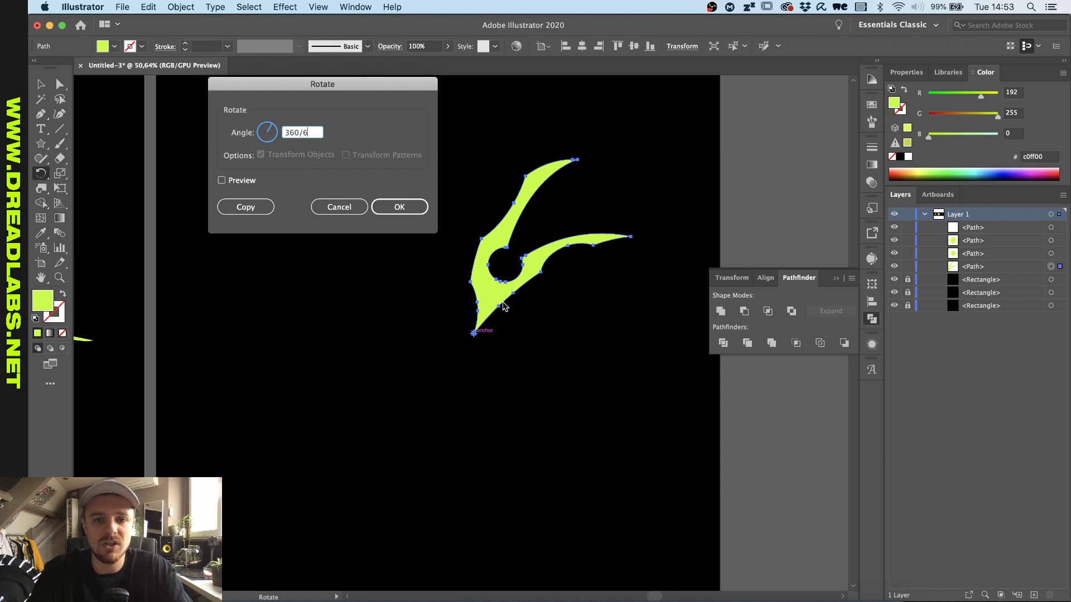
click(225, 181)
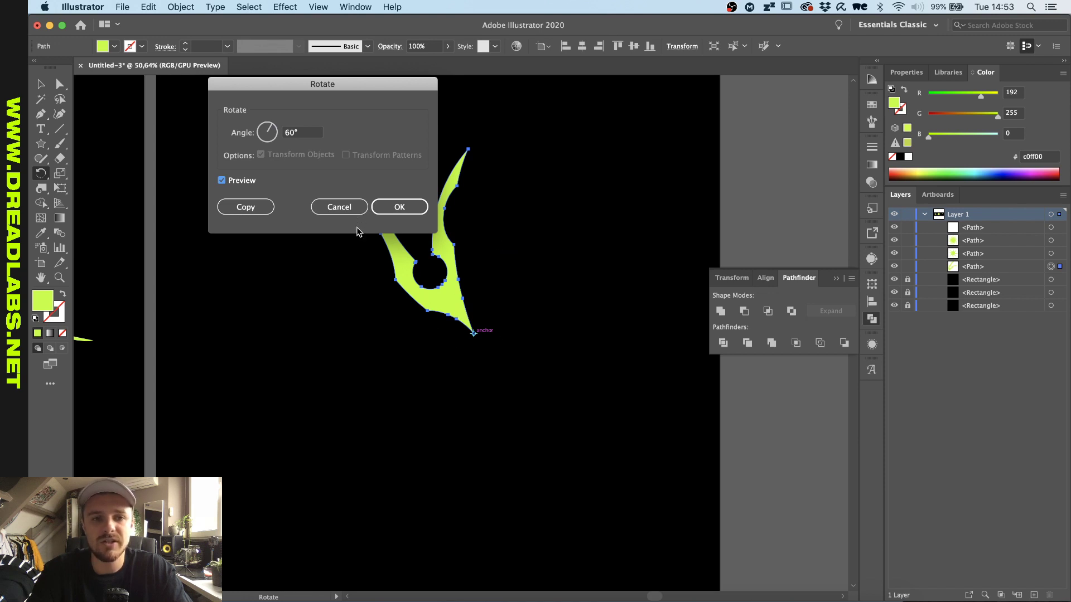
click(246, 207)
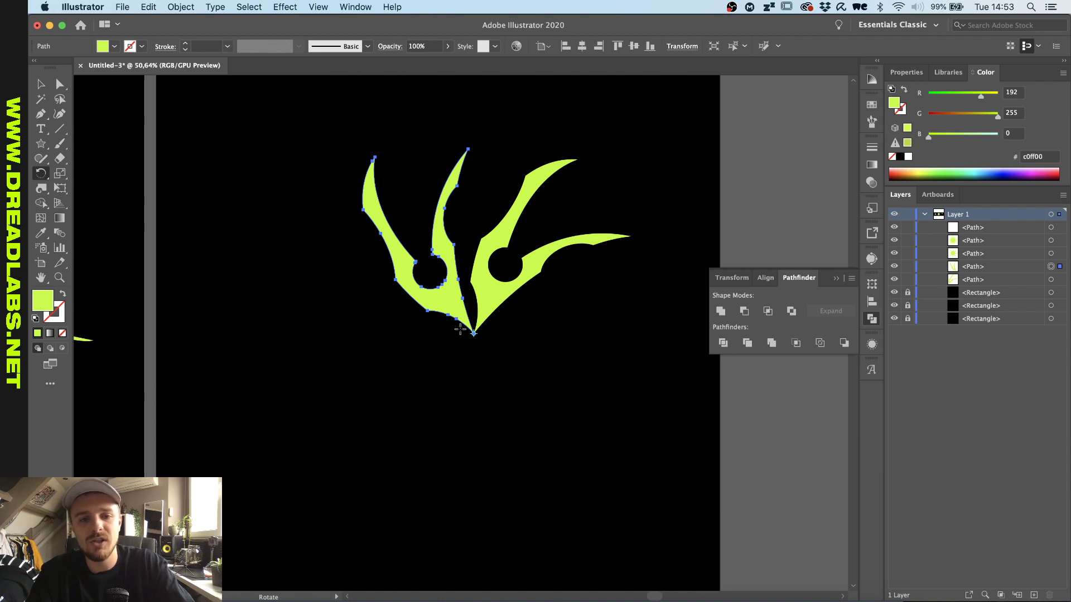
Repeat the 60° rotated blade copy twice with Cmd+D.
key(super)
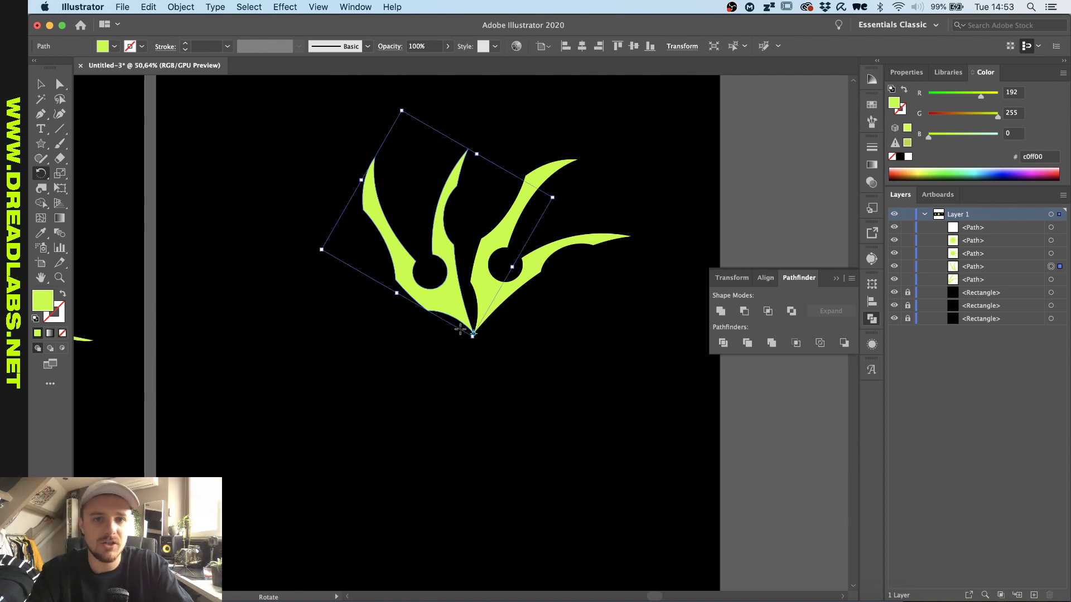
key(super+d)
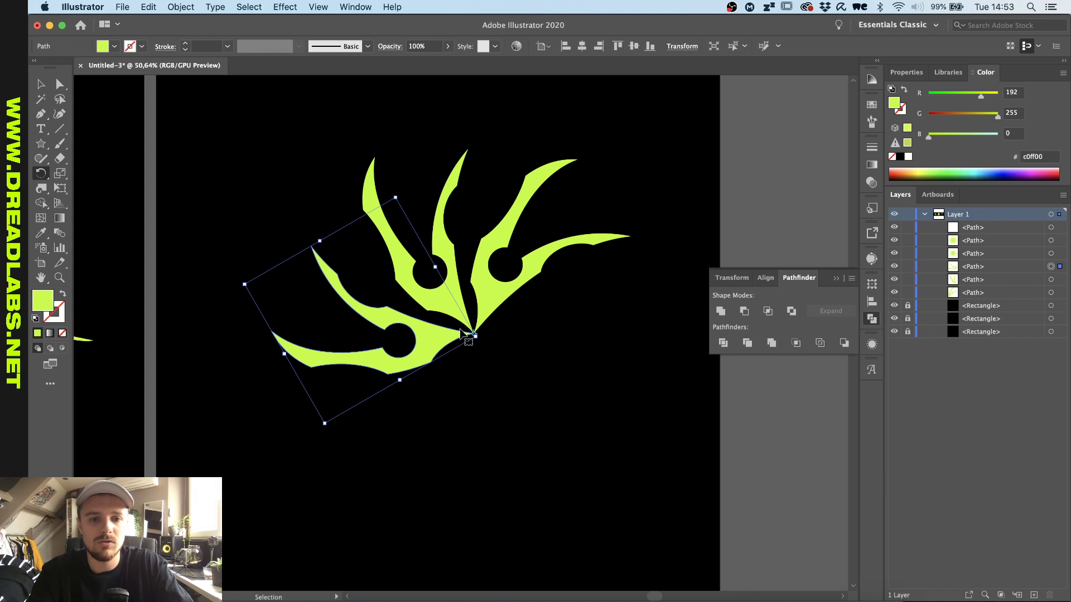
key(super+d)
key(super+d)
key(super+d)
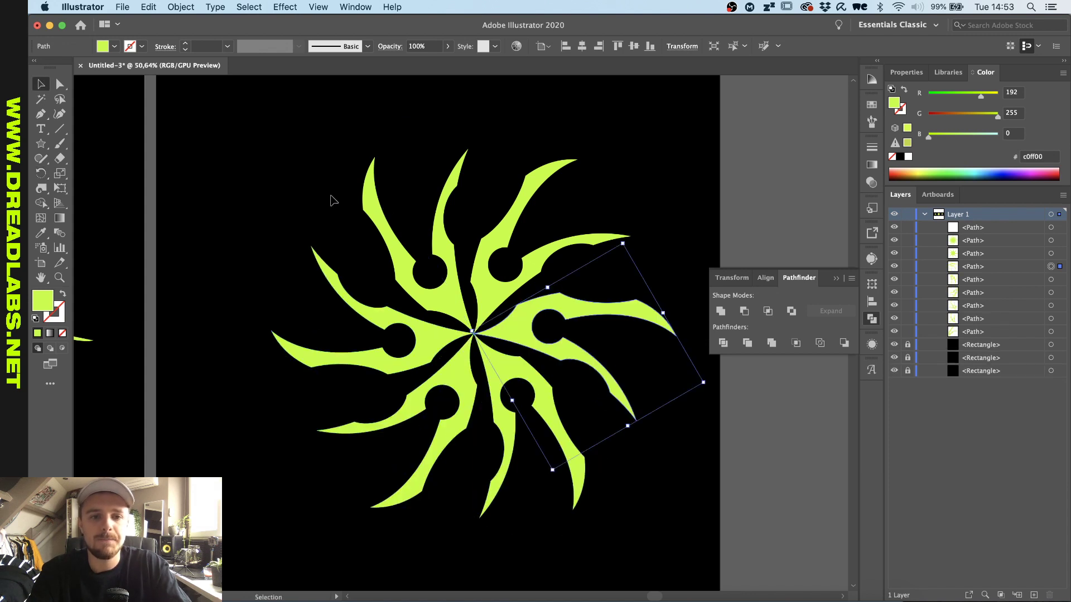
Select all rosette blades, group them, and centre the group horizontally and vertically.
click(328, 199)
scroll(329, 201, down, 2)
scroll(328, 199, up, 1)
drag(299, 160, 563, 421)
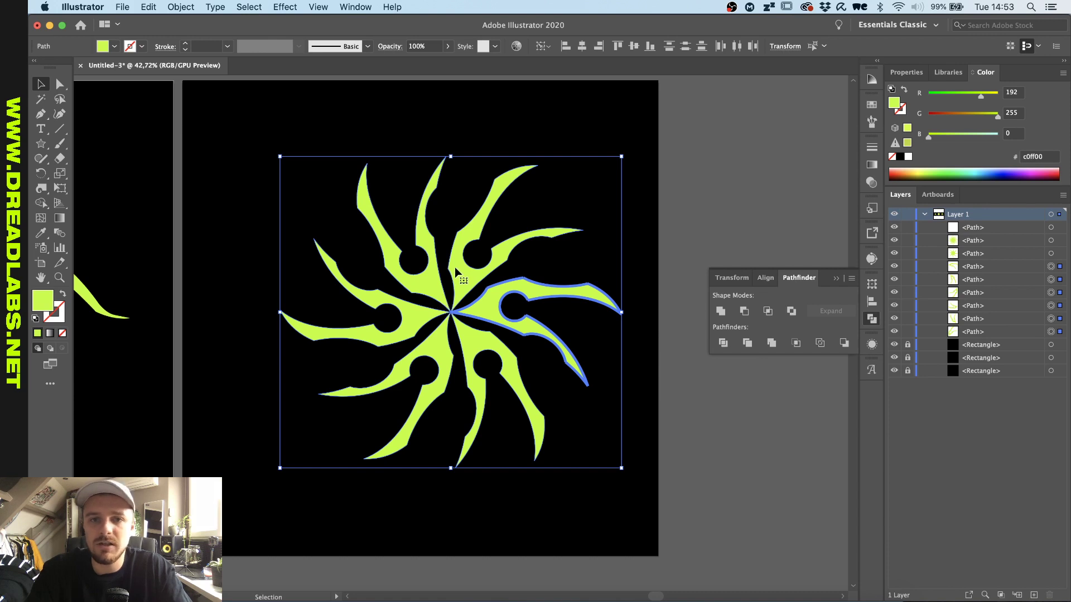
click(558, 251)
scroll(490, 232, left, 3)
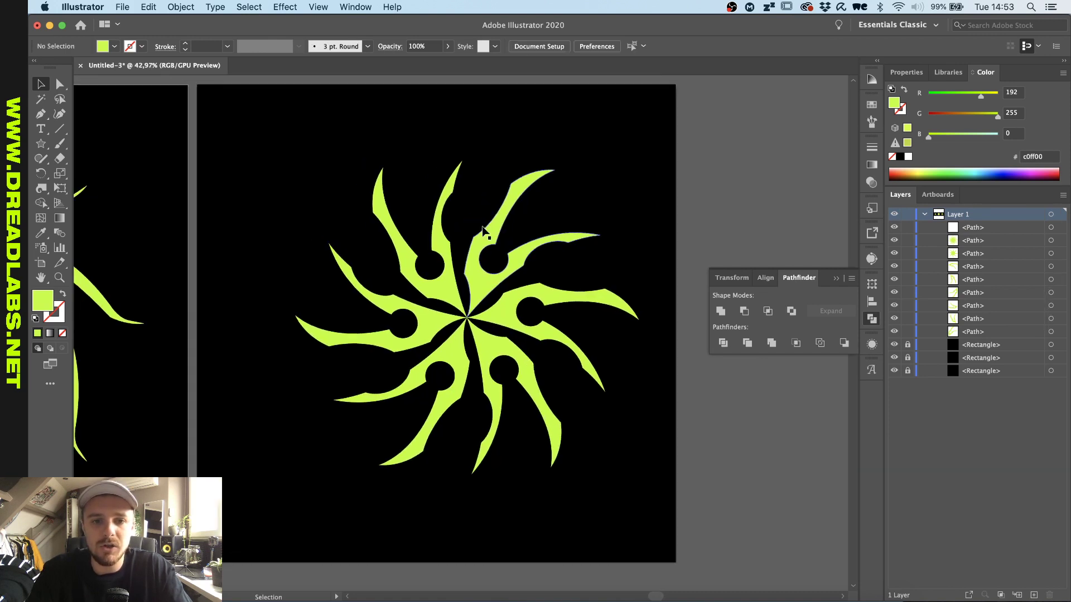
scroll(482, 233, right, 2)
drag(629, 162, 389, 449)
key(super+g)
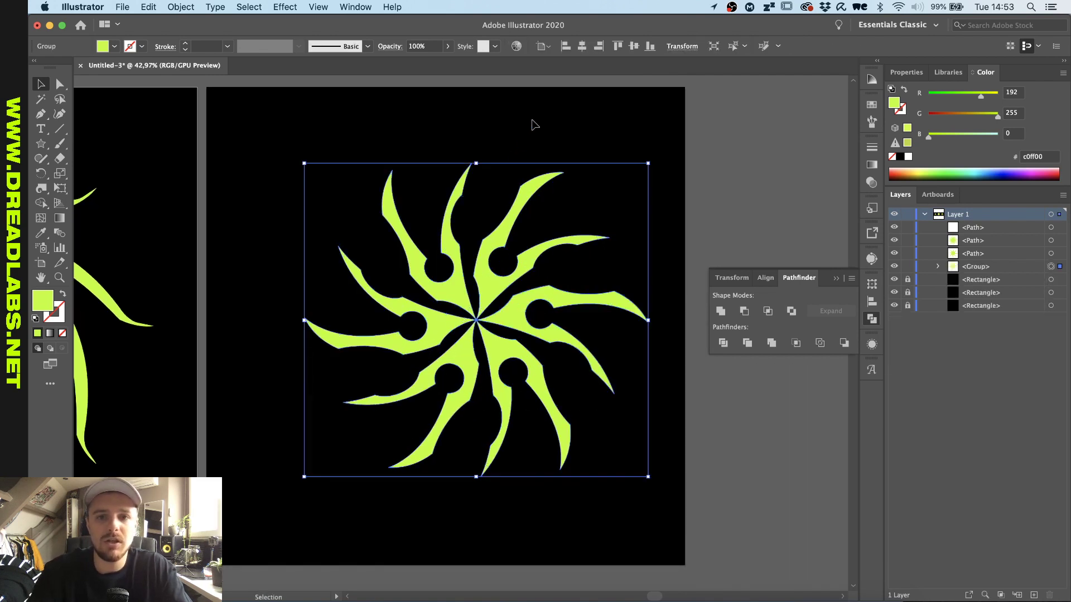
click(582, 46)
click(634, 46)
Deselect the rosette, zoom out to all three artboards and collapse the Pathfinder panel.
click(612, 105)
scroll(439, 232, down, 3)
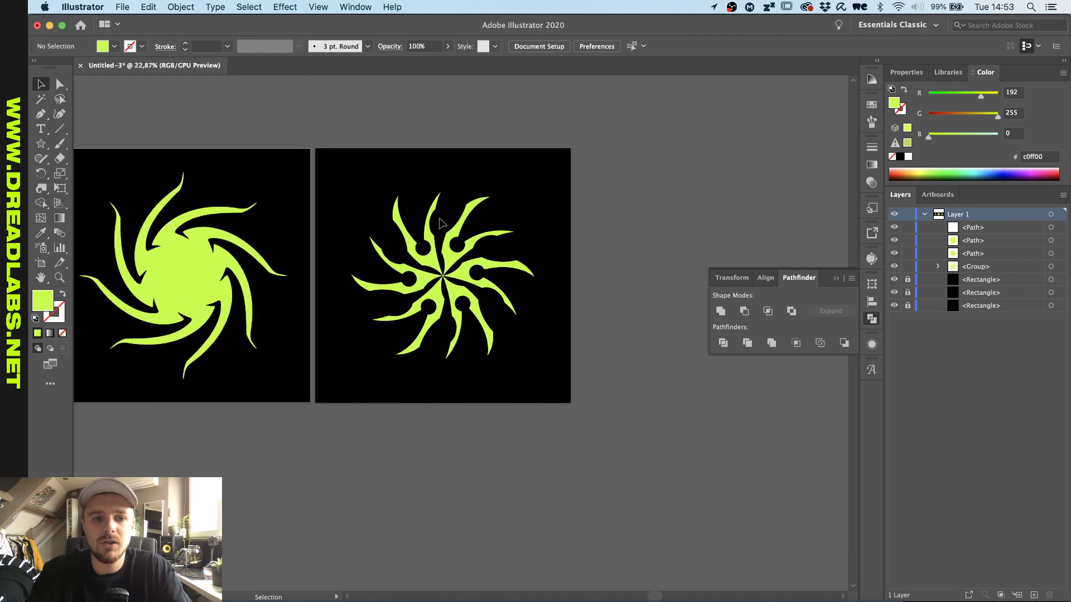
scroll(440, 223, left, 4)
scroll(440, 222, down, 1)
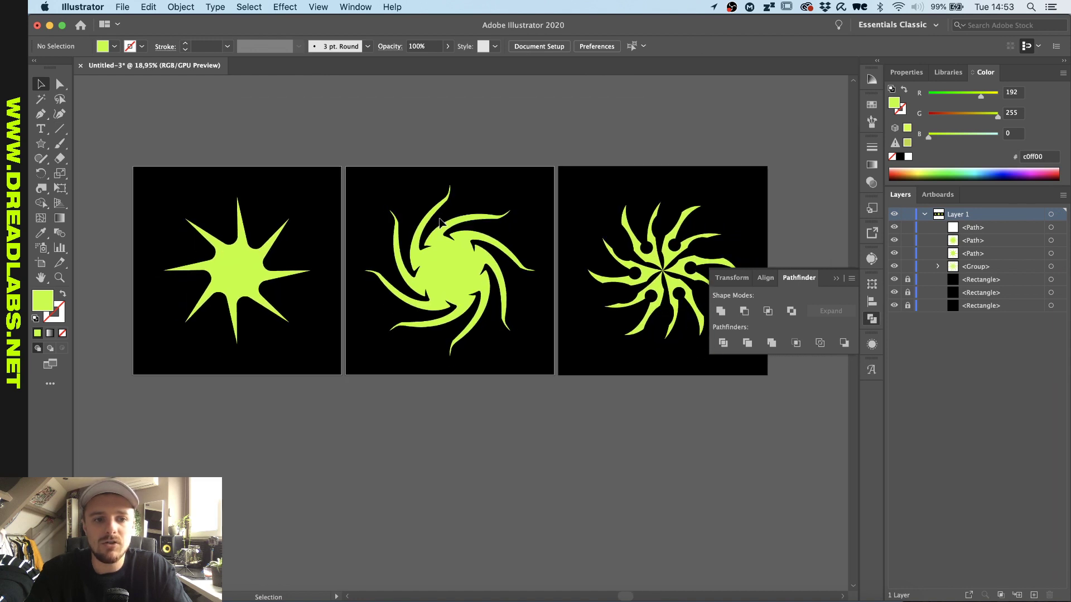
click(835, 277)
scroll(718, 295, up, 2)
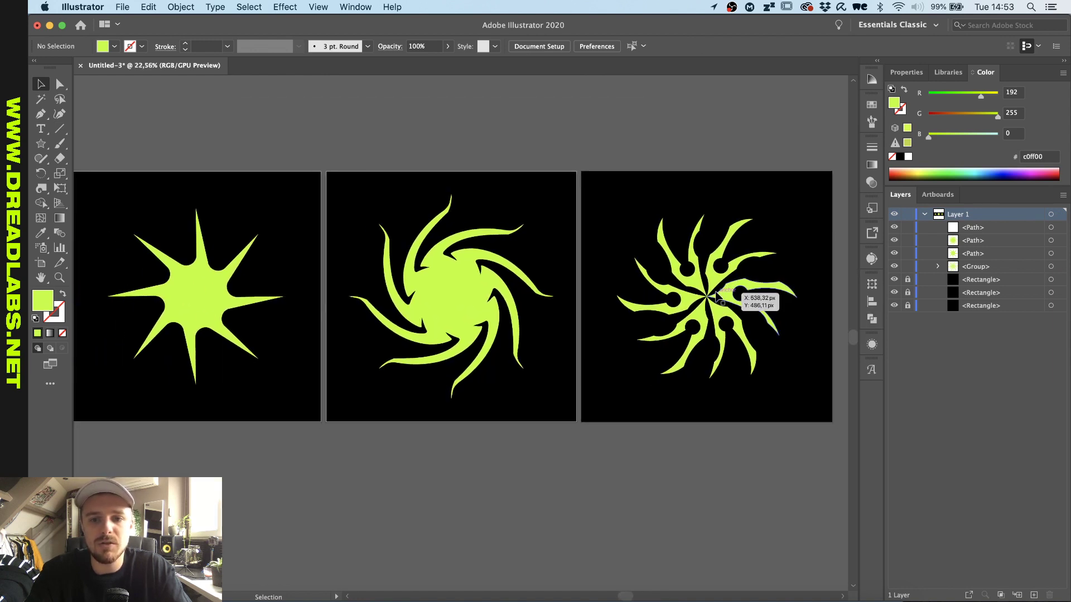